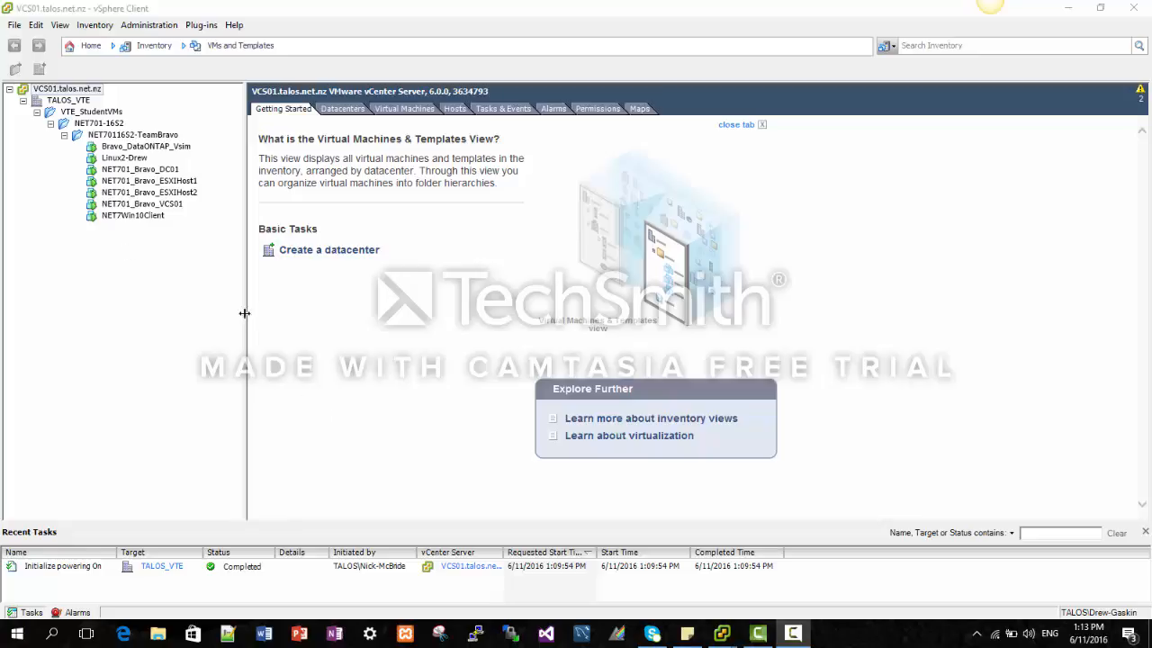
Open the console of the NET7Win10Client virtual machine and bring its window to the front.
click(143, 218)
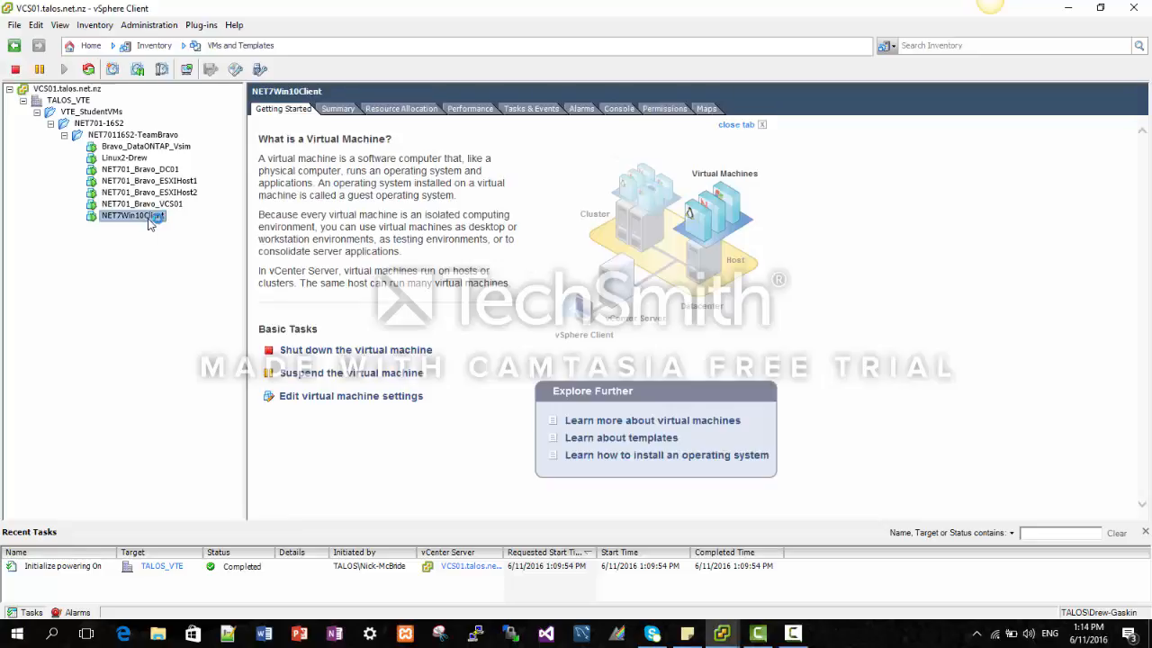
right_click(148, 219)
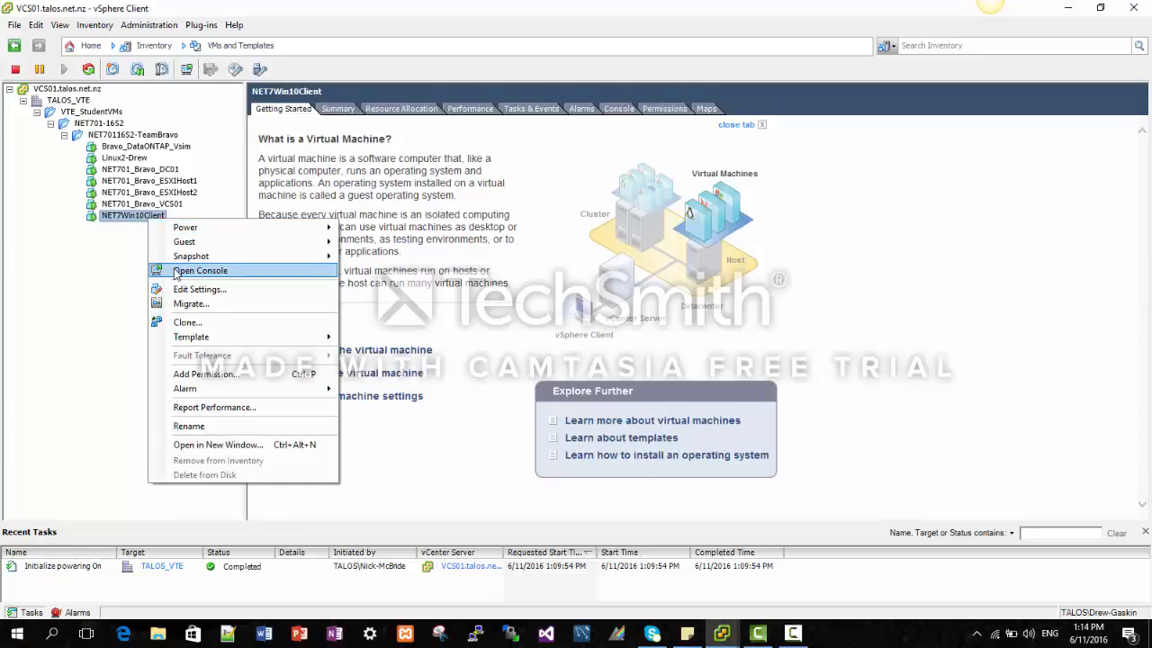
click(176, 272)
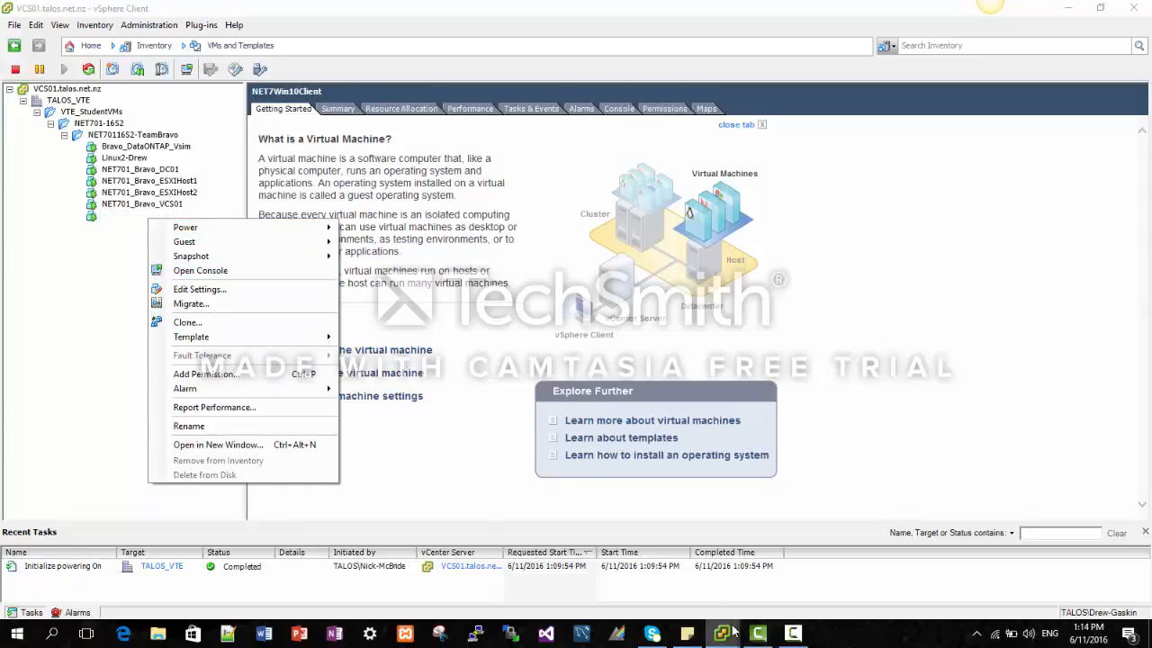
mouse_move(734, 633)
click(804, 571)
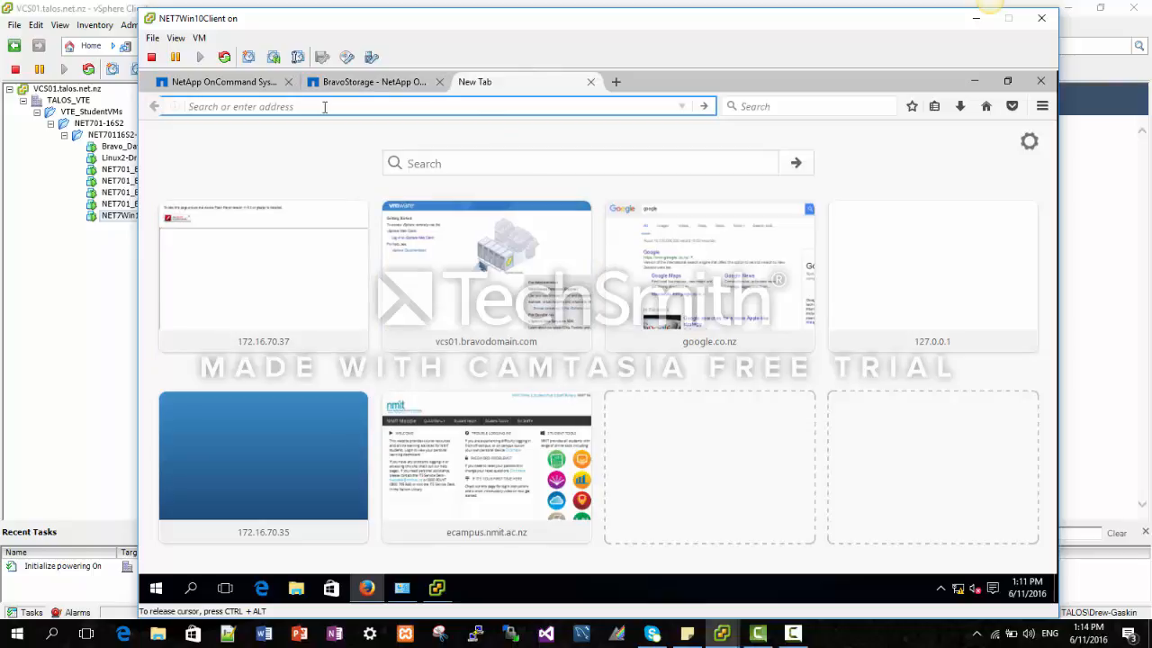
text(172.16.70.37/)
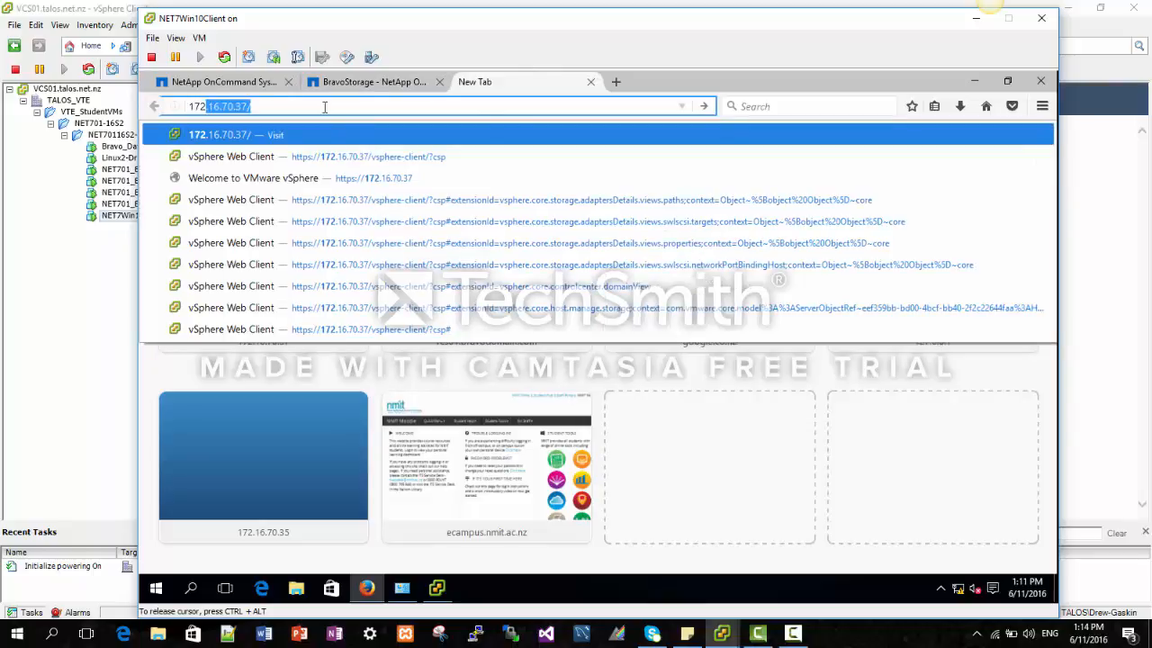
key(Down)
key(Return)
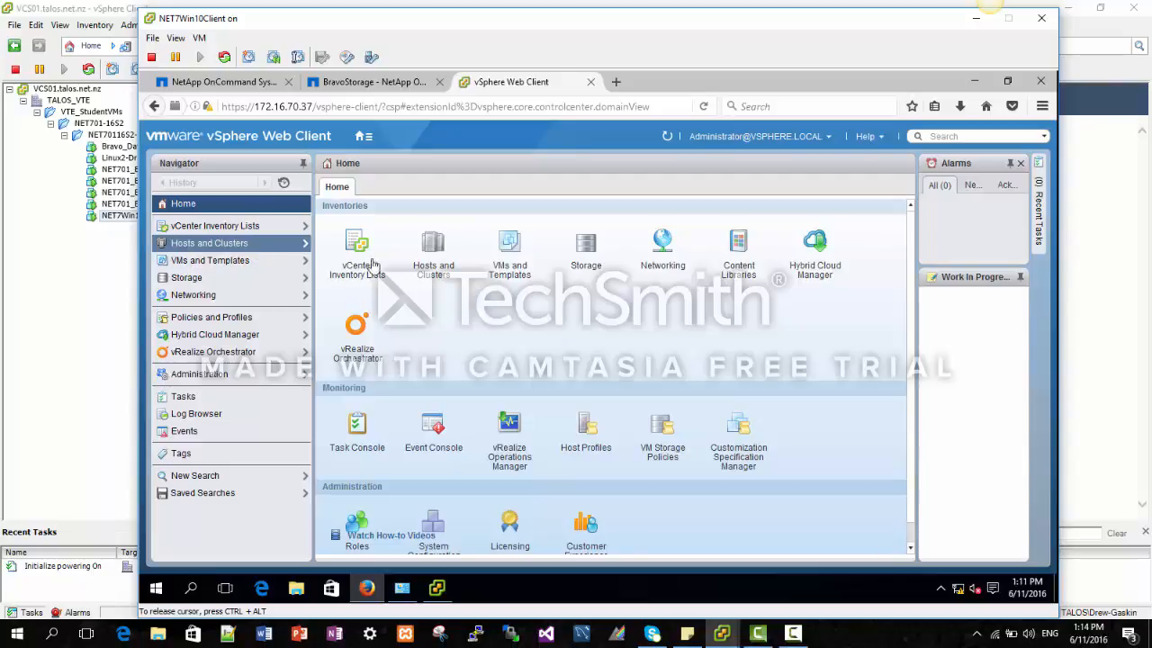
click(432, 261)
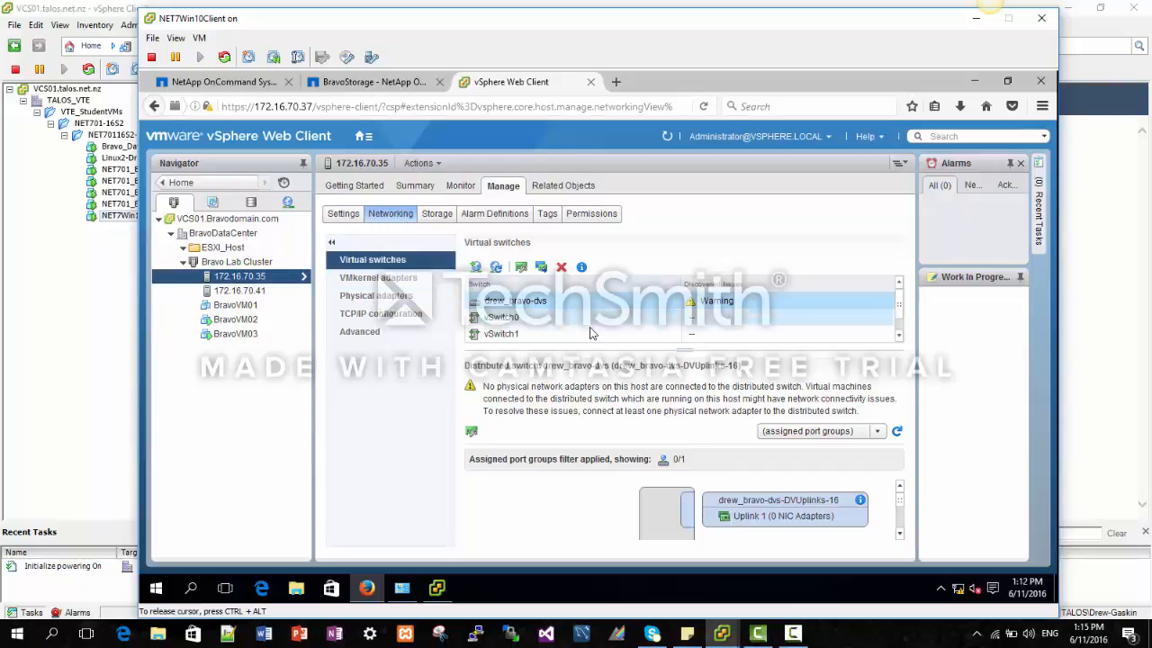
Examine the port groups and physical adapters of vSwitch0 on host 172.16.70.35.
scroll(584, 333, down, 1)
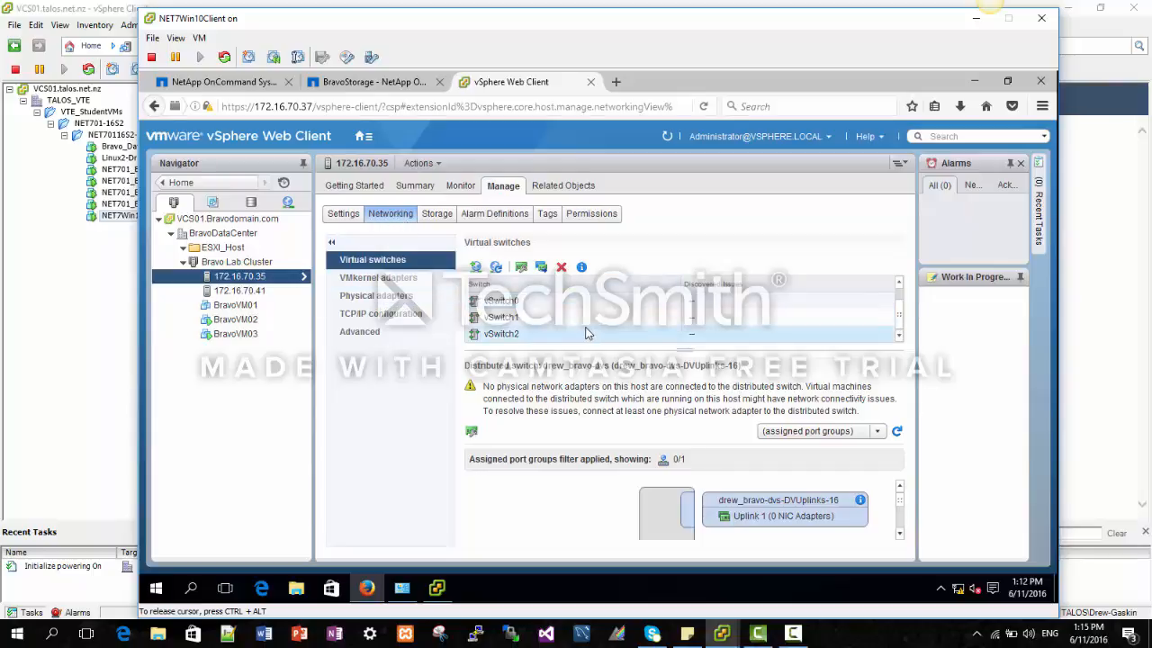
click(531, 309)
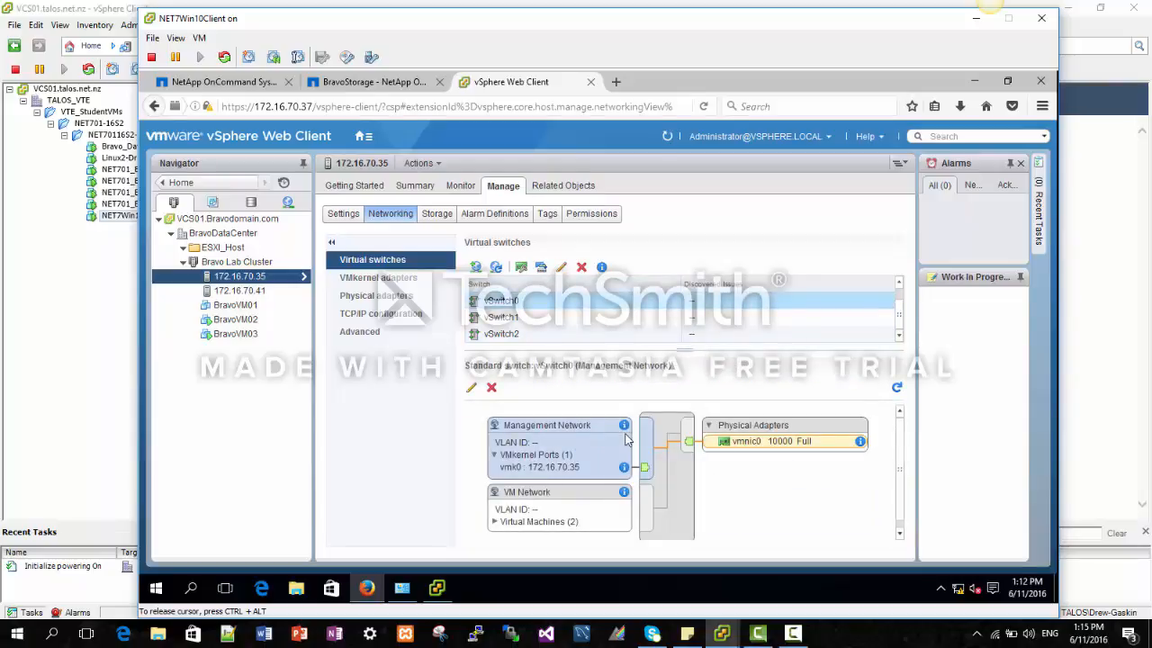
scroll(630, 440, down, 1)
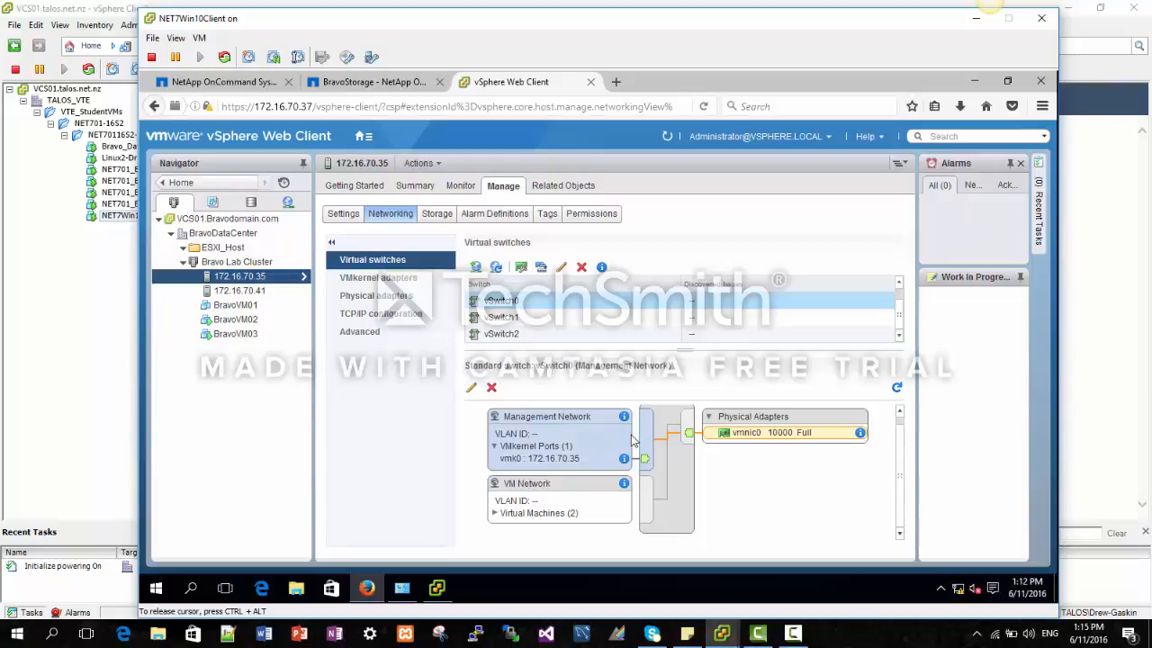
scroll(630, 440, up, 1)
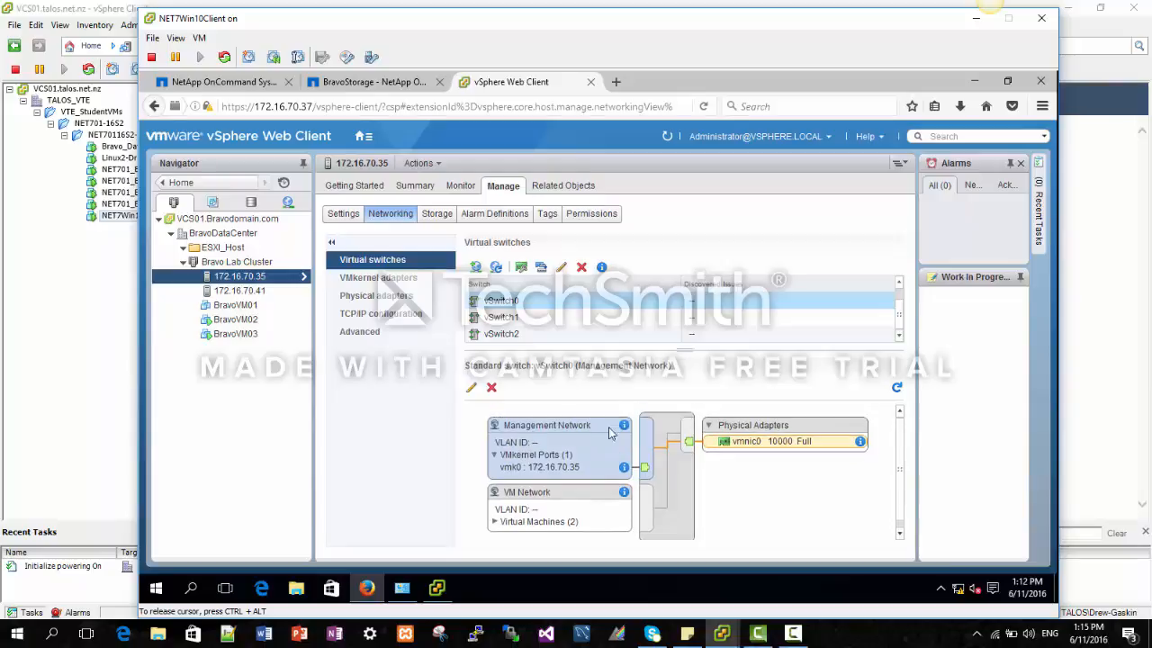
Start adding a VMkernel network adapter on host 172.16.70.35, using the existing standard switch vSwitch1 as the target device.
click(529, 320)
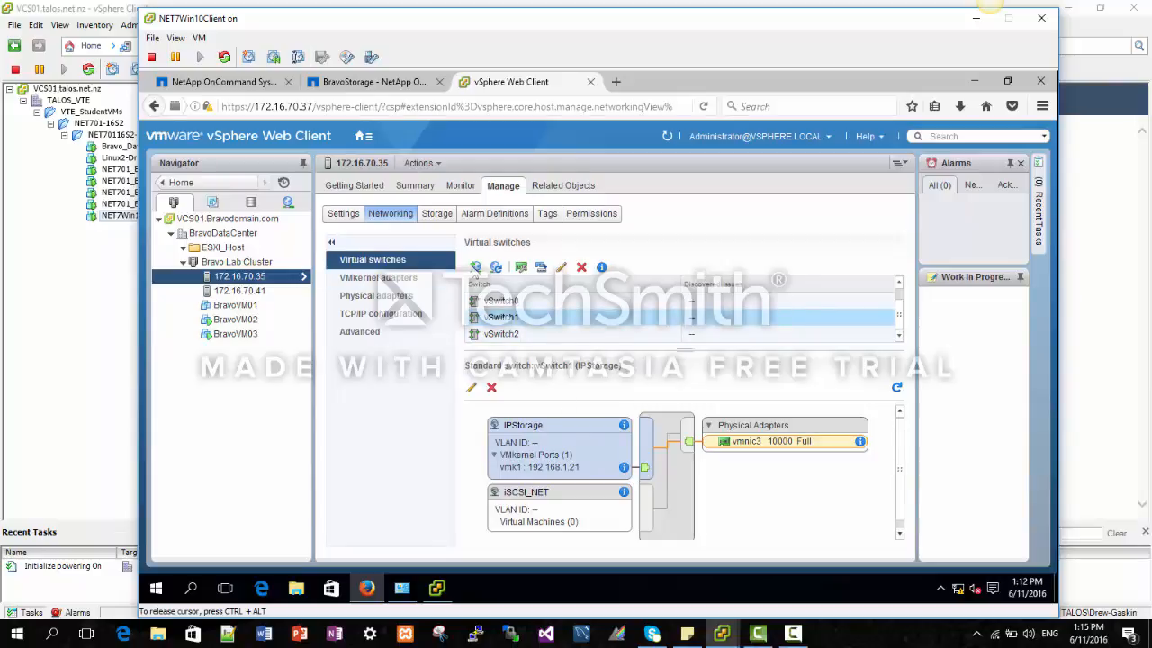
click(474, 268)
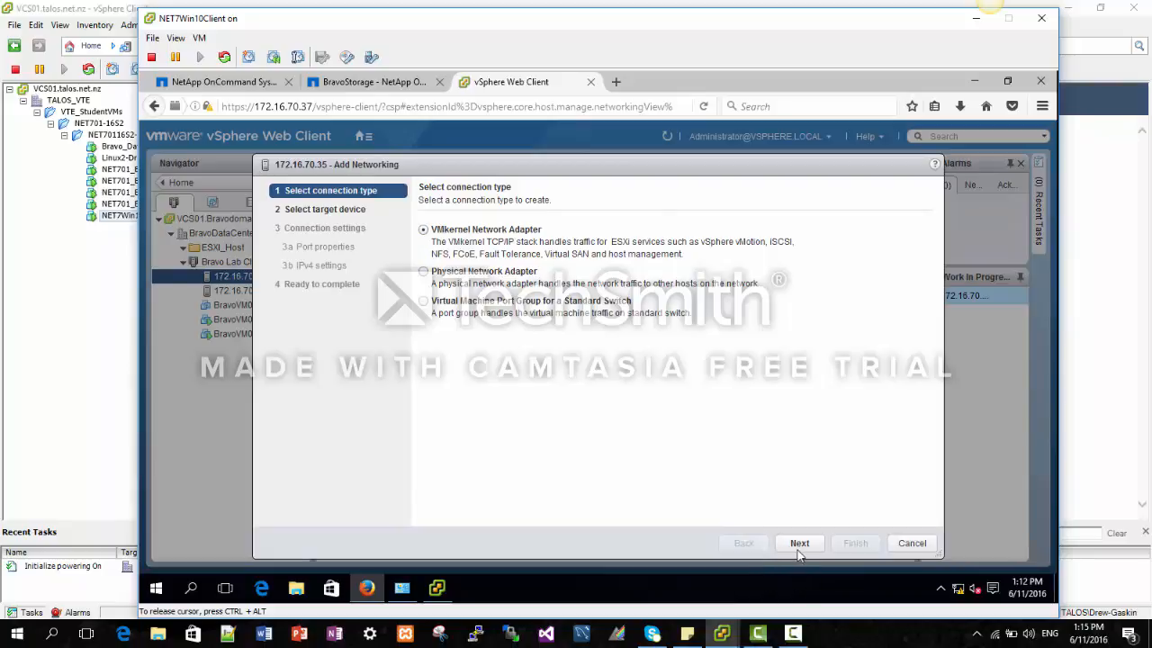
click(799, 546)
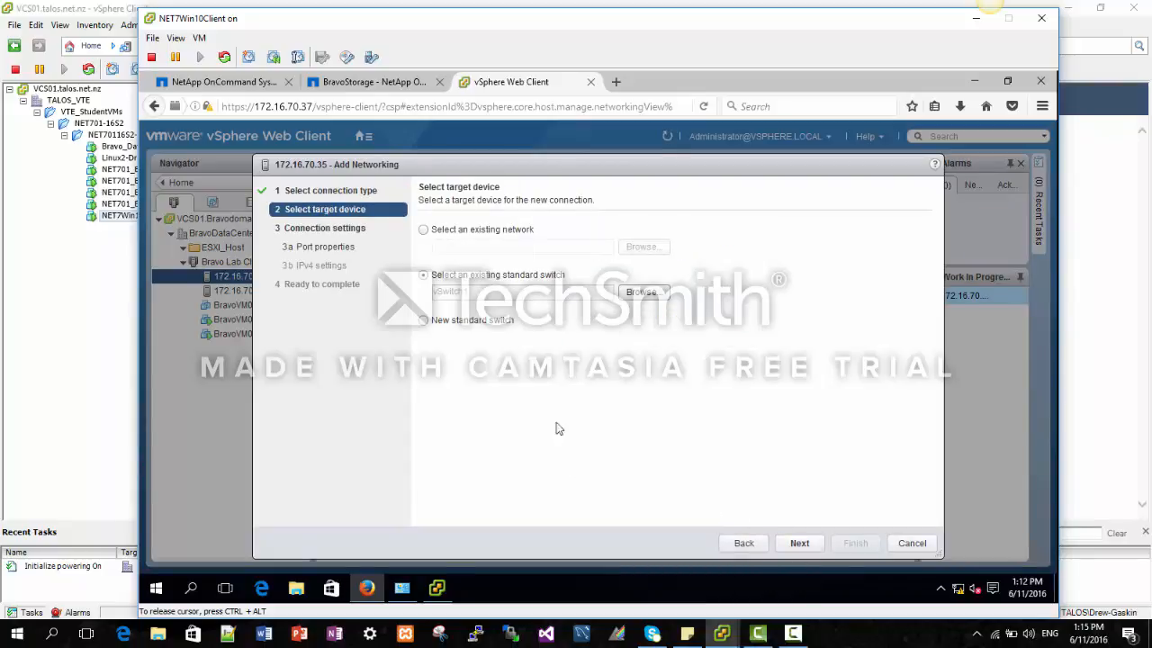
click(434, 326)
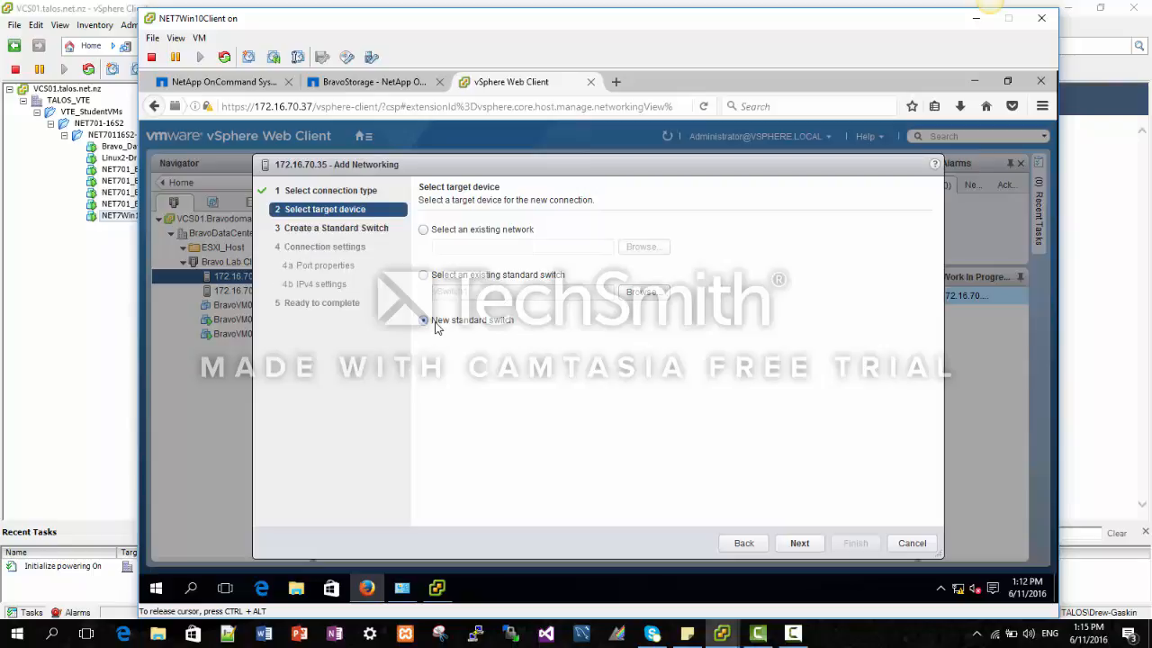
click(431, 278)
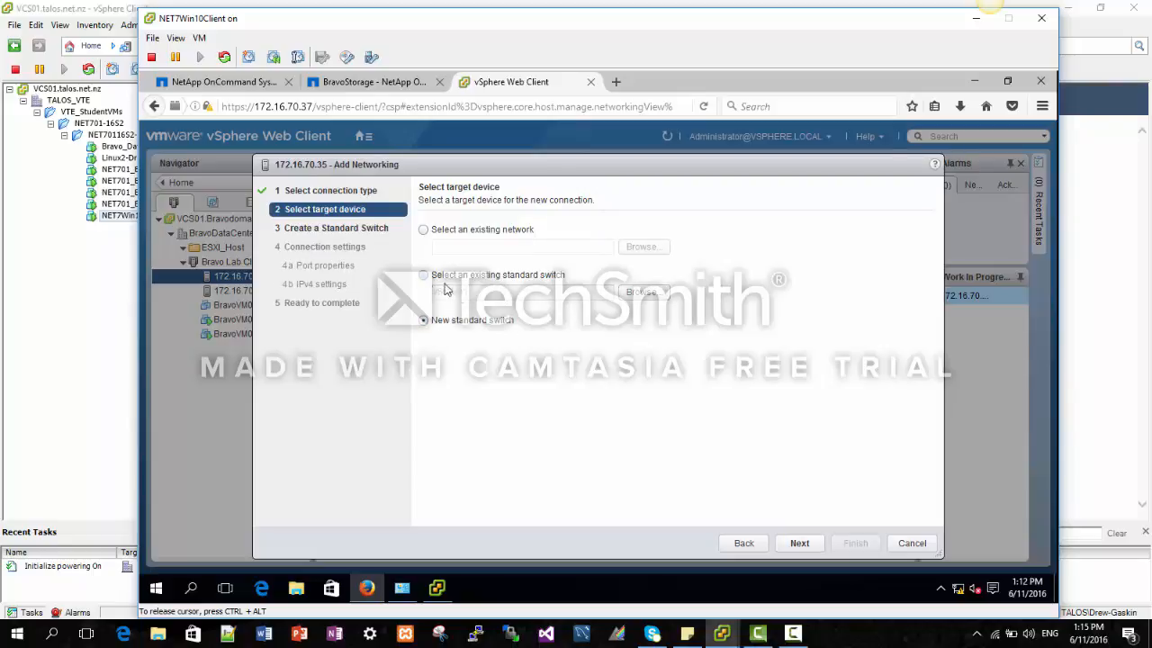
click(801, 544)
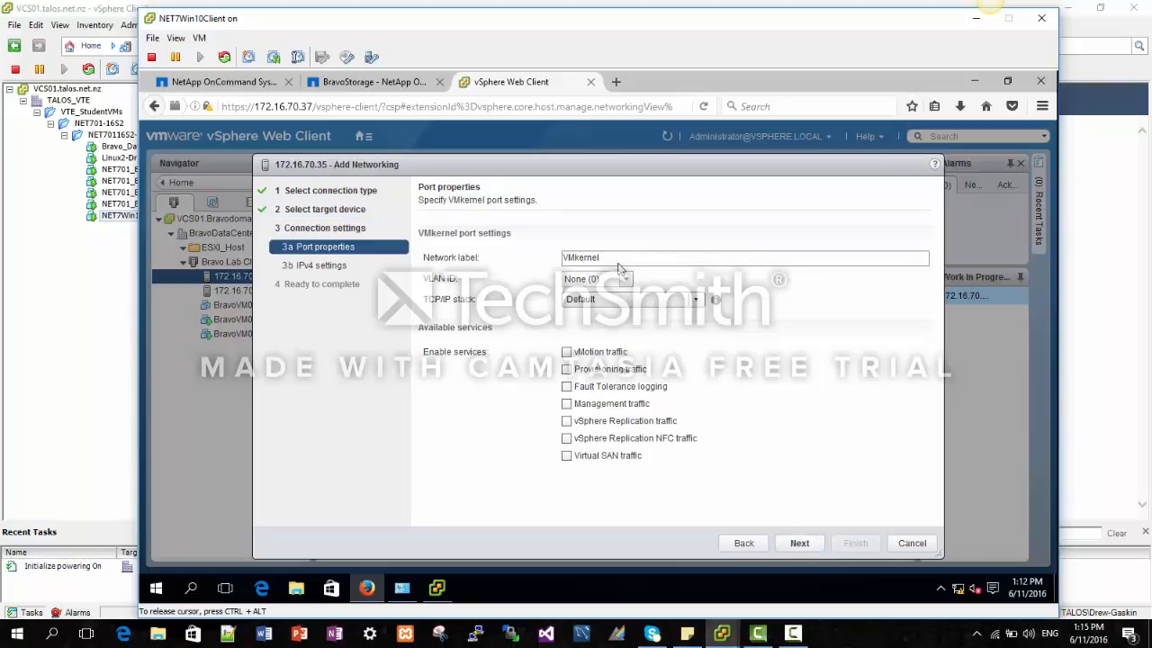
Set the VMkernel port's network label to IP Storage 1 and continue to the IPv4 settings.
drag(616, 258, 548, 266)
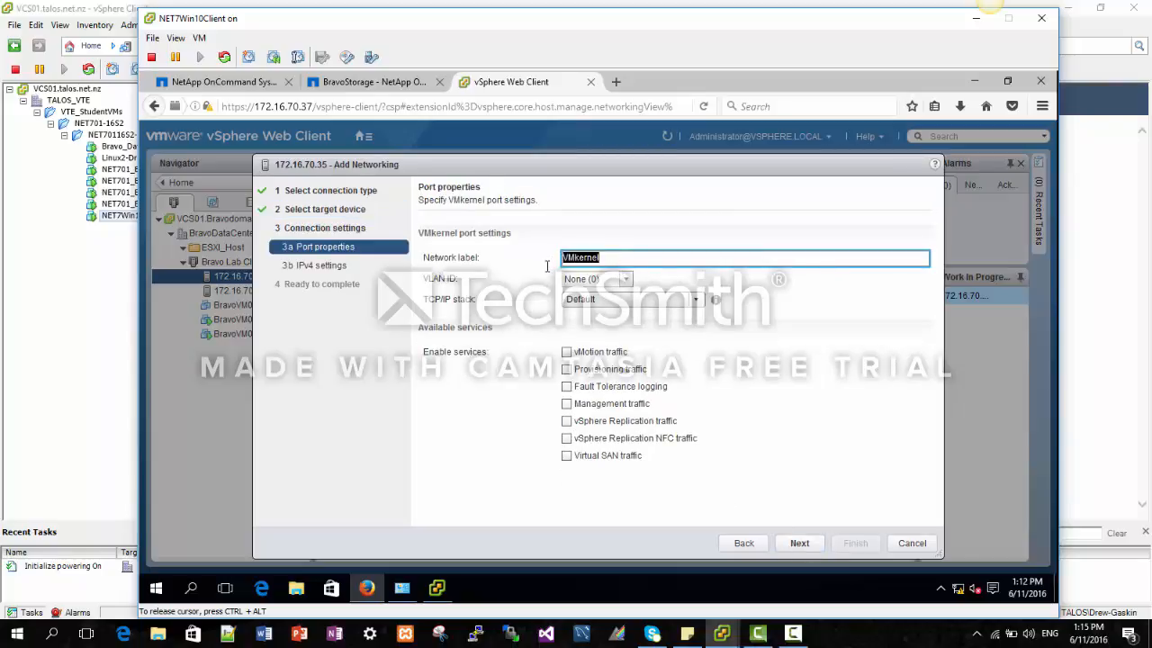
key(BackSpace)
click(817, 543)
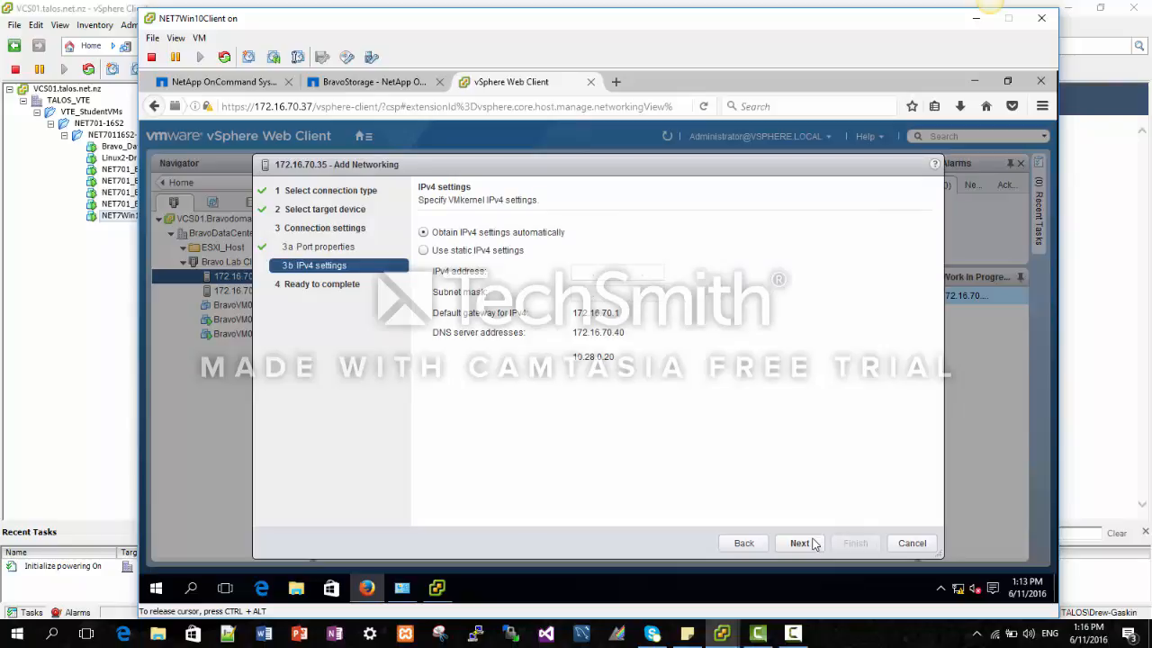
Assign the static IPv4 address 192.168.1.11 with subnet mask 255.255.255.0 and finish creating the VMkernel adapter.
click(424, 251)
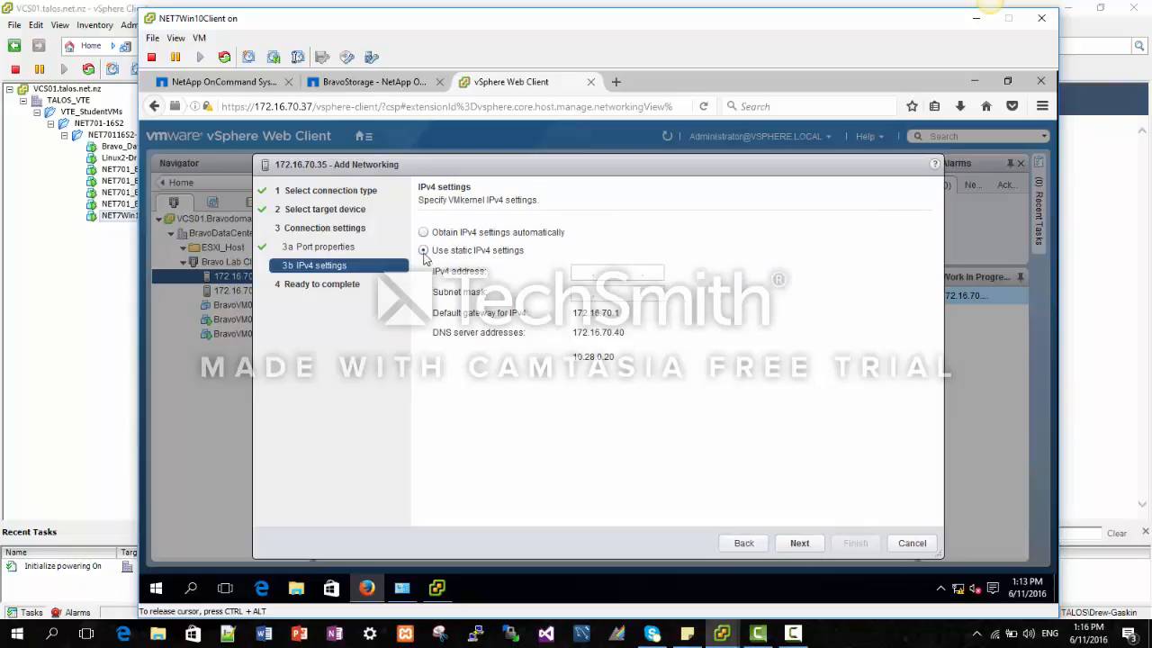
click(581, 274)
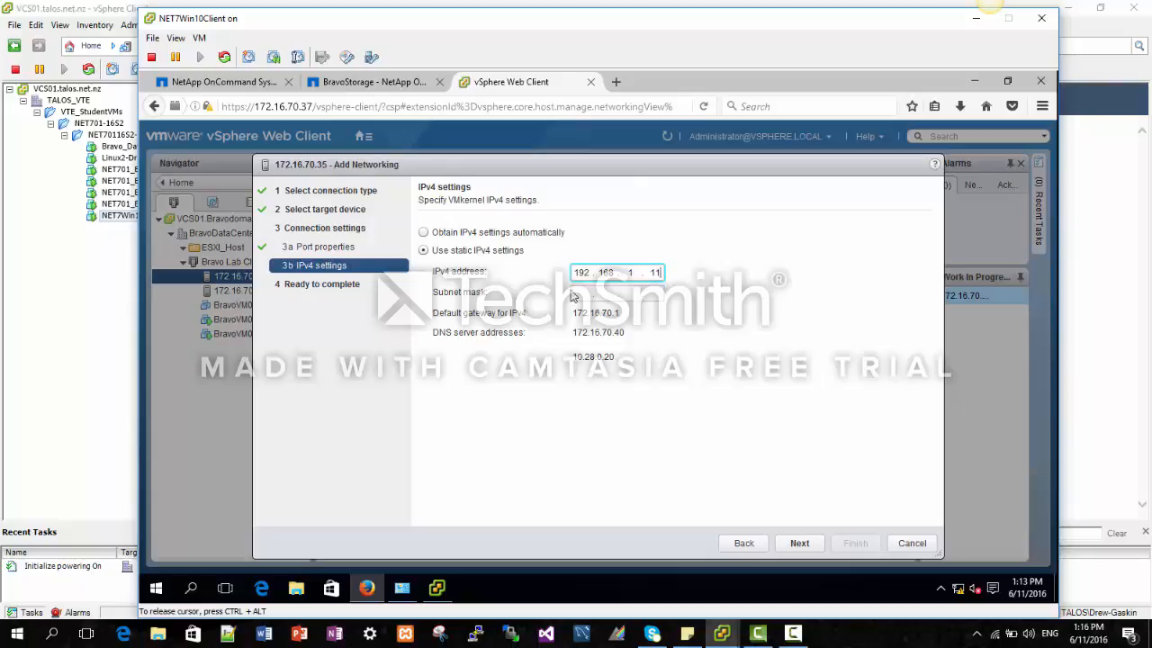
click(590, 292)
text(255 . 255 . 255 . 0)
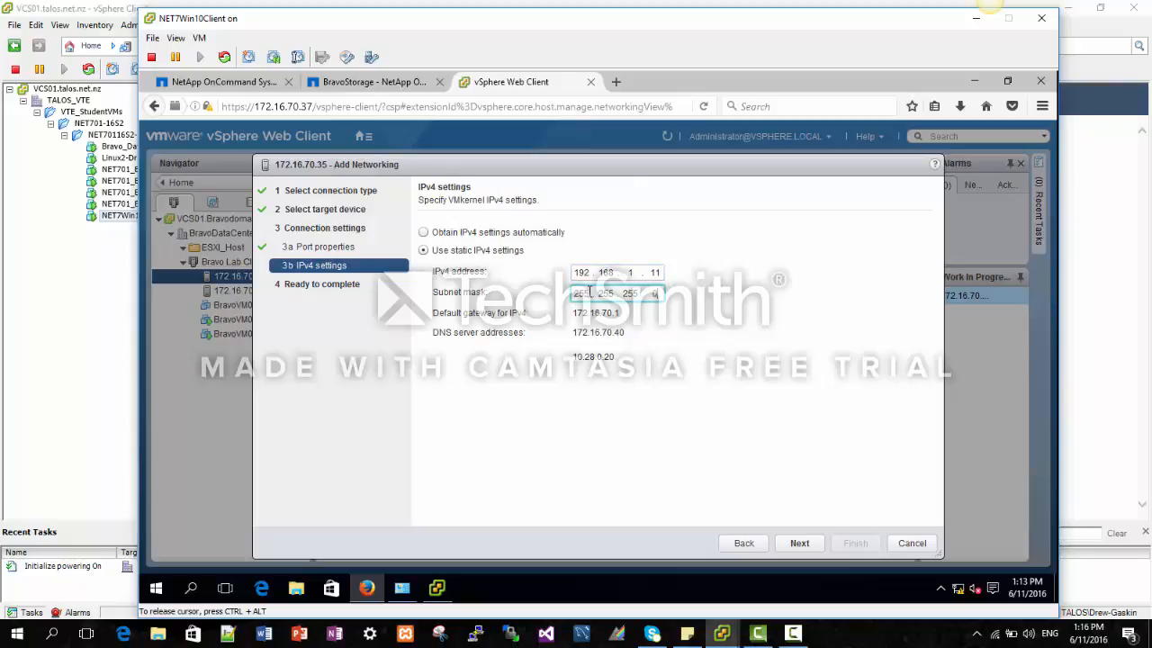
click(795, 546)
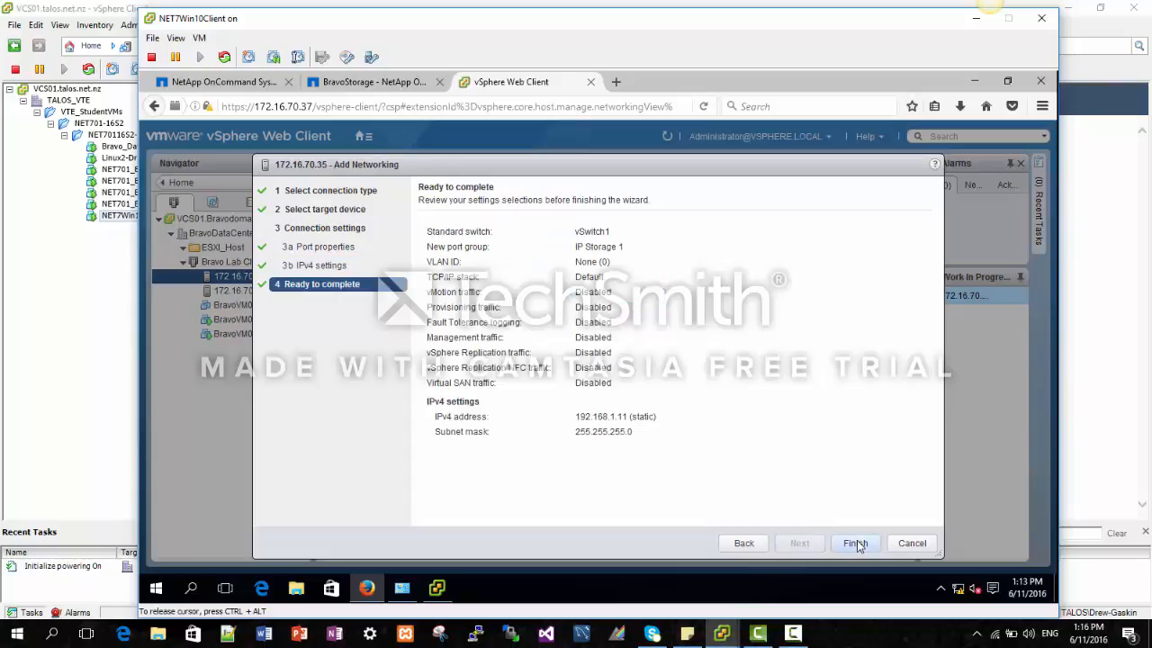
click(856, 543)
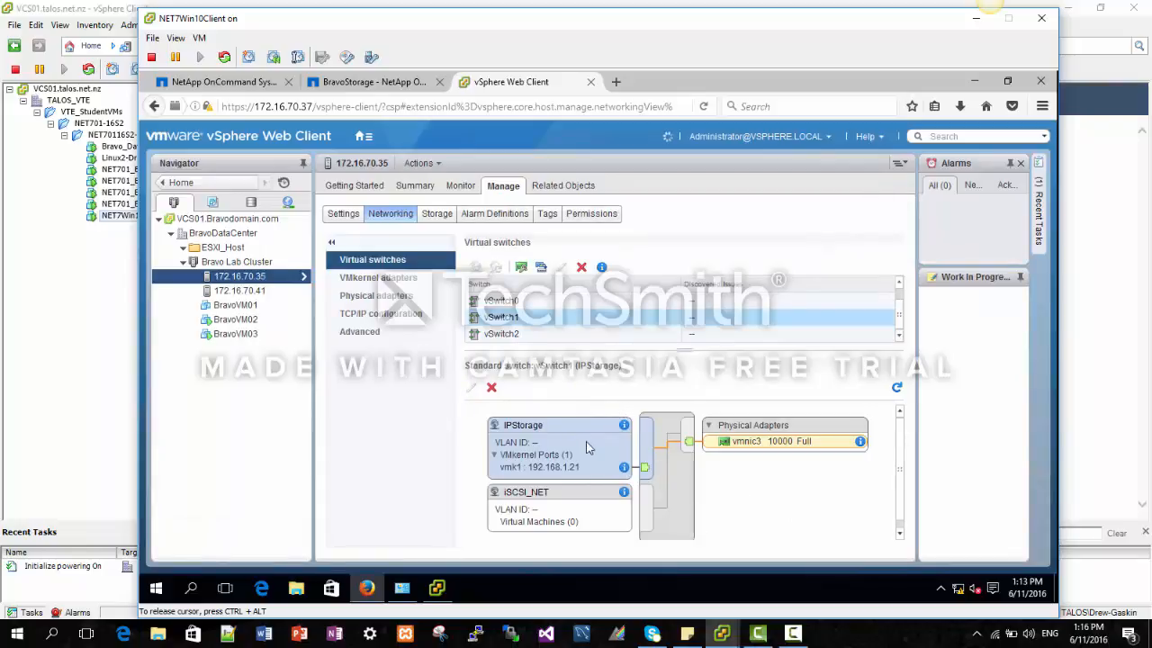
Review the vSwitch1 diagram and expand the VMkernel ports of the IP Storage 1 port group.
scroll(579, 457, down, 2)
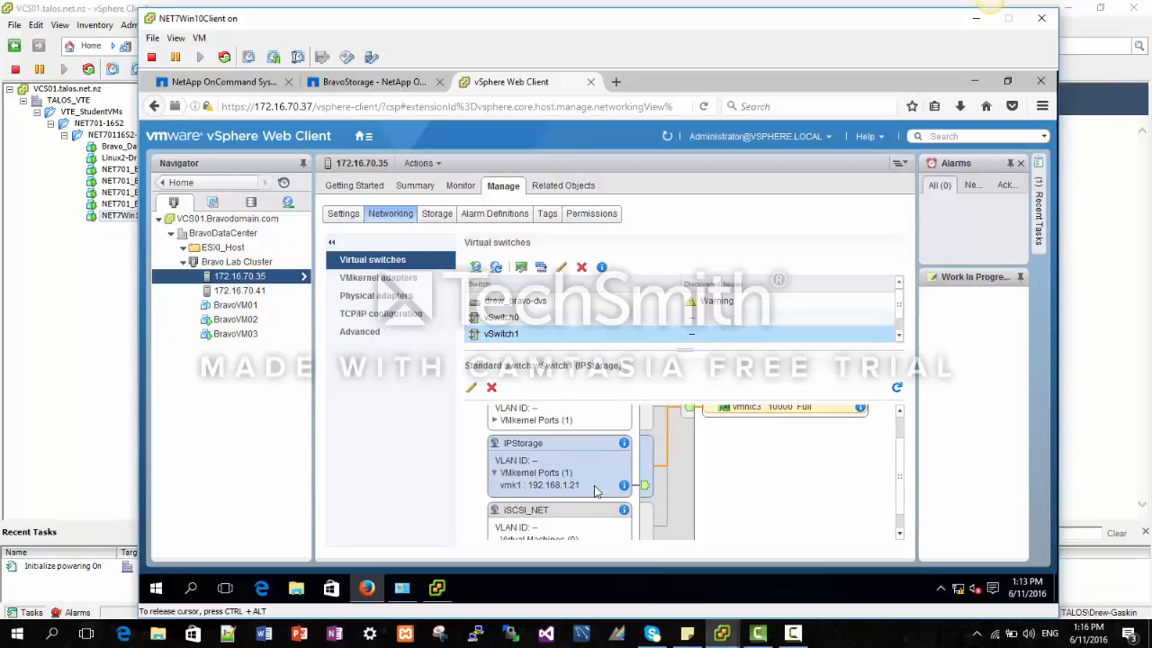
scroll(594, 490, down, 1)
scroll(583, 485, up, 3)
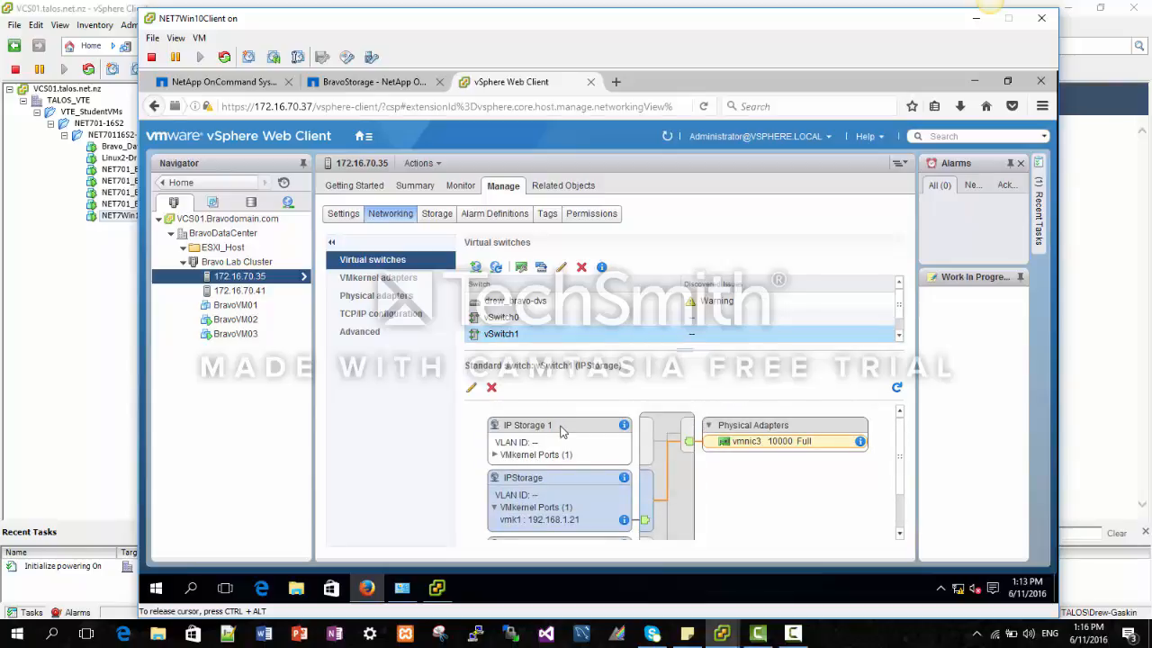
click(585, 430)
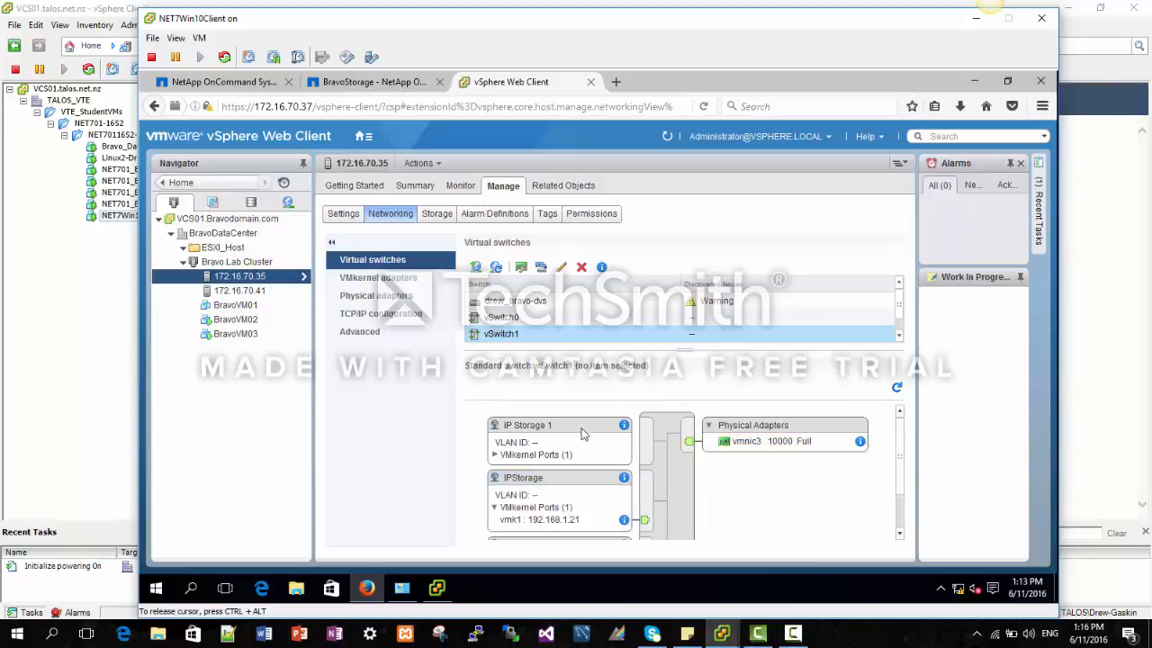
click(494, 454)
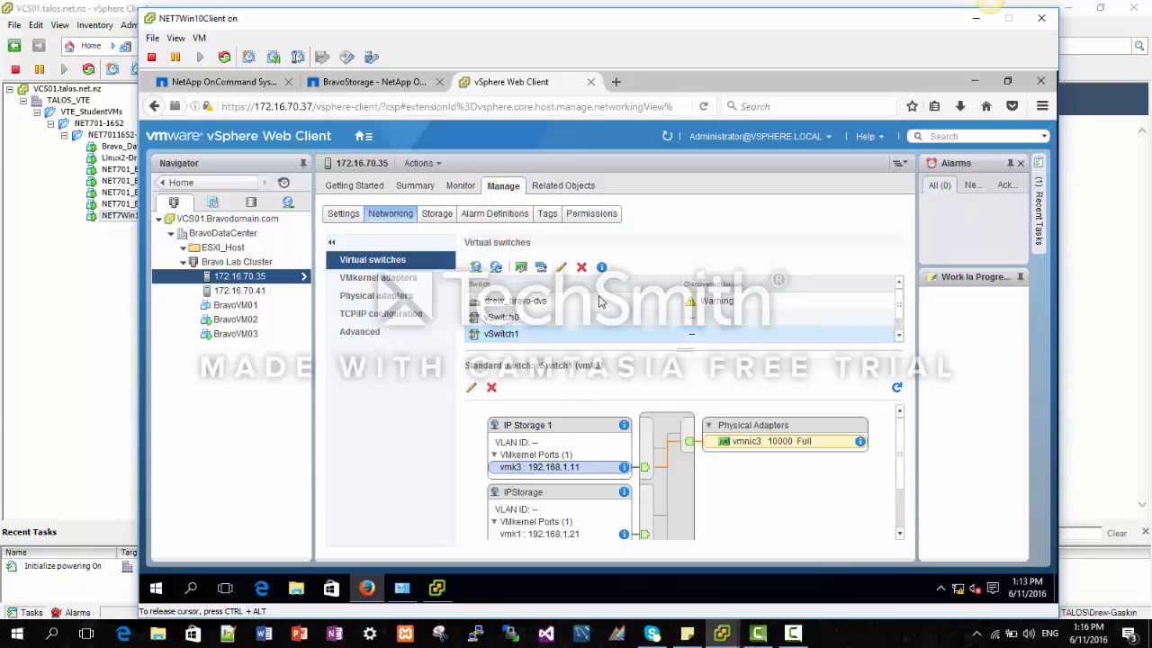
Remove the IP Storage 1 VMkernel adapter from vSwitch1, keeping the switch itself.
click(581, 267)
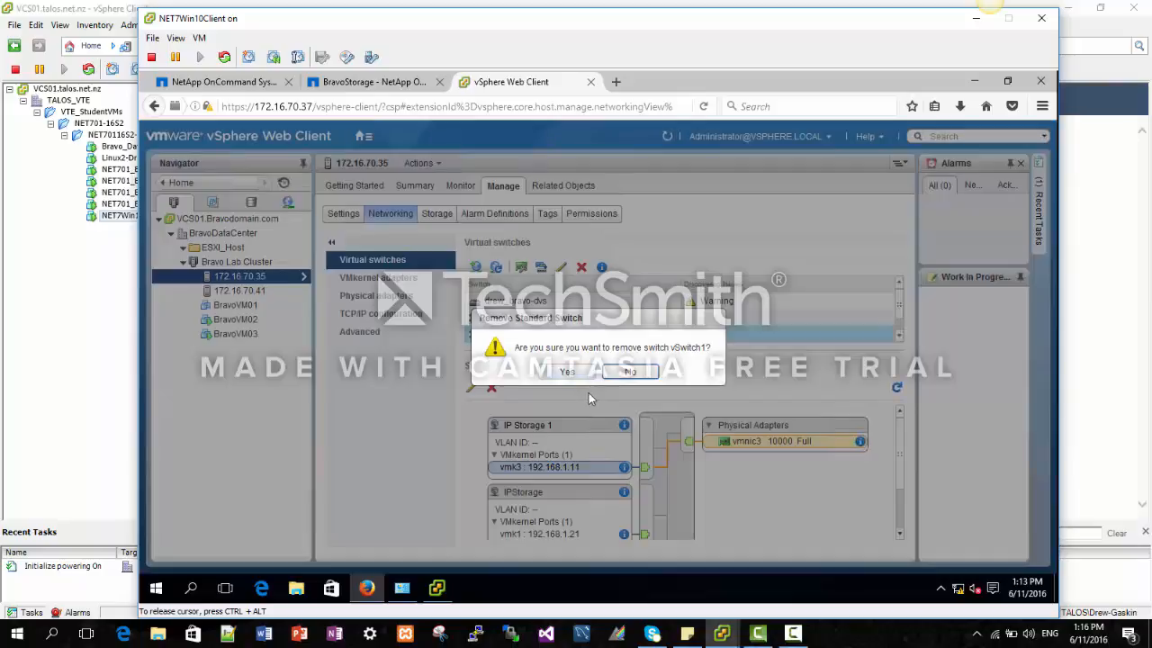
click(627, 373)
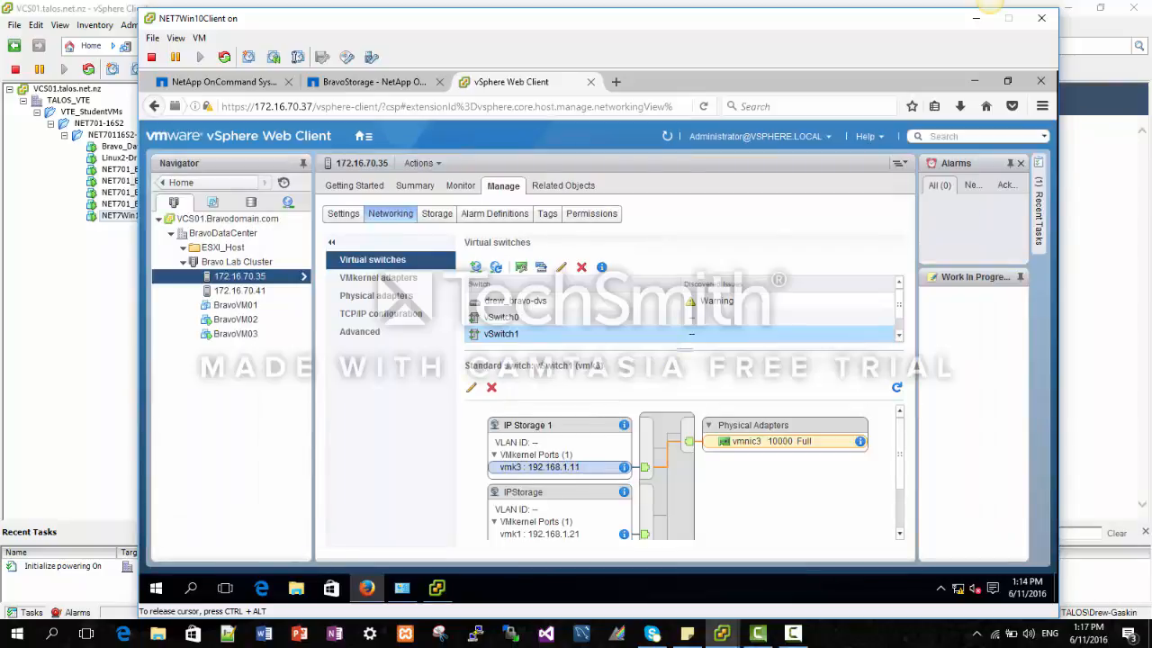
click(492, 389)
click(638, 409)
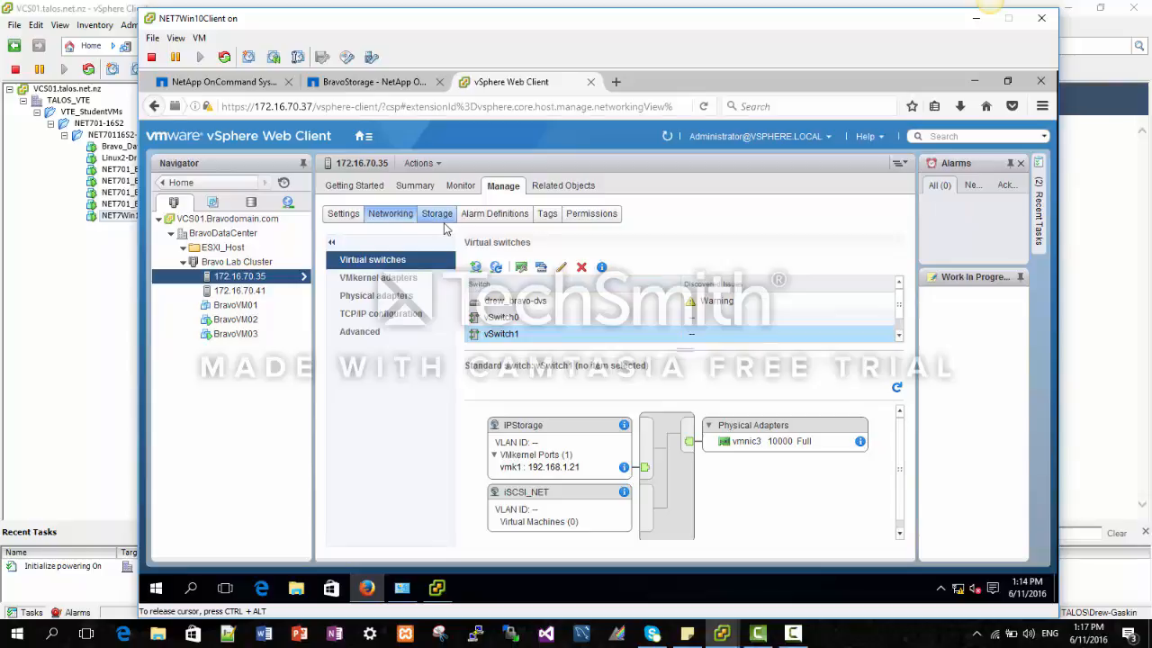
View the host's storage adapters and examine the paths of the iSCSI software adapter vmhba33.
click(441, 217)
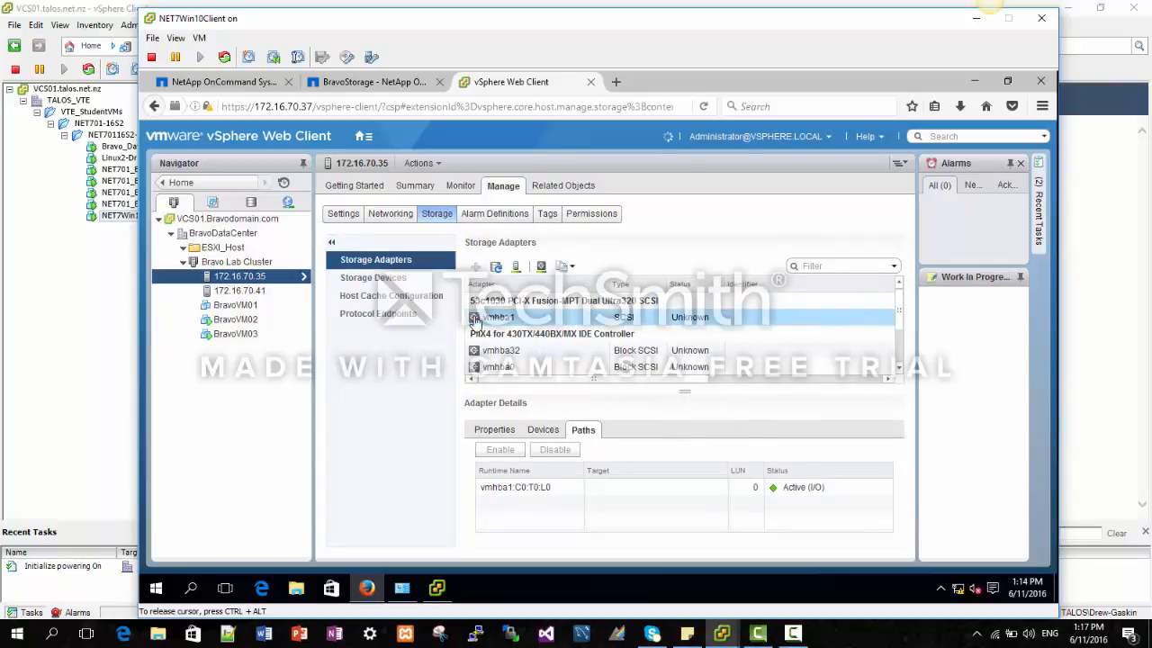
scroll(567, 353, down, 3)
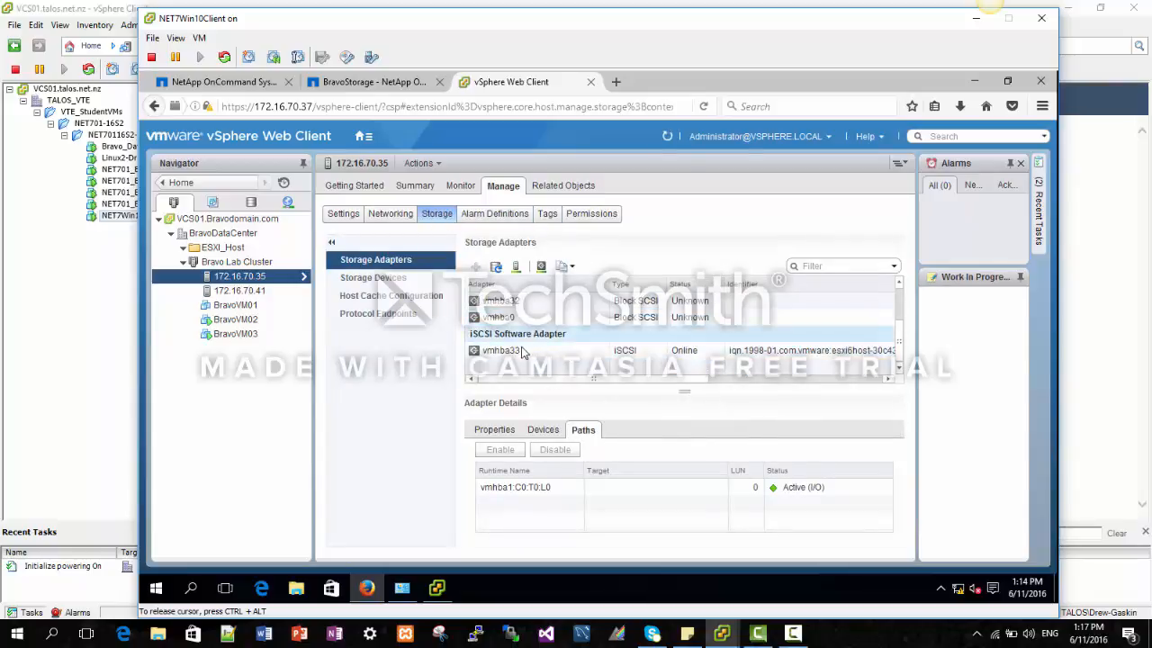
click(525, 354)
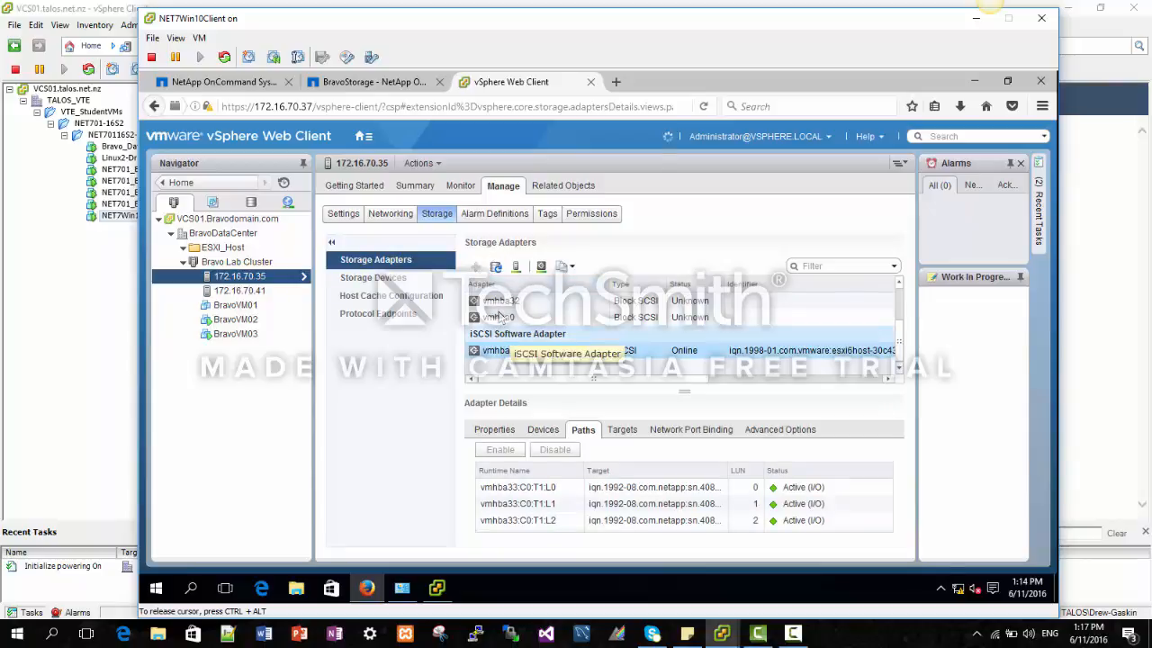
scroll(540, 342, up, 3)
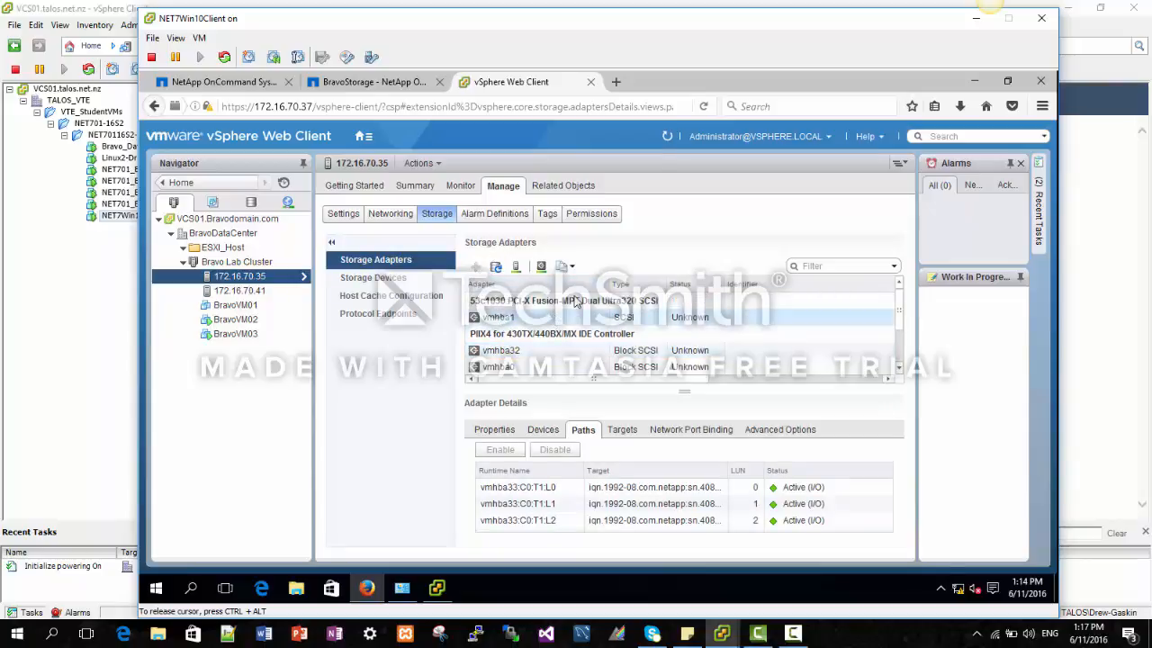
Select the iSCSI software adapter vmhba33 in the storage adapters list and view its properties.
click(576, 302)
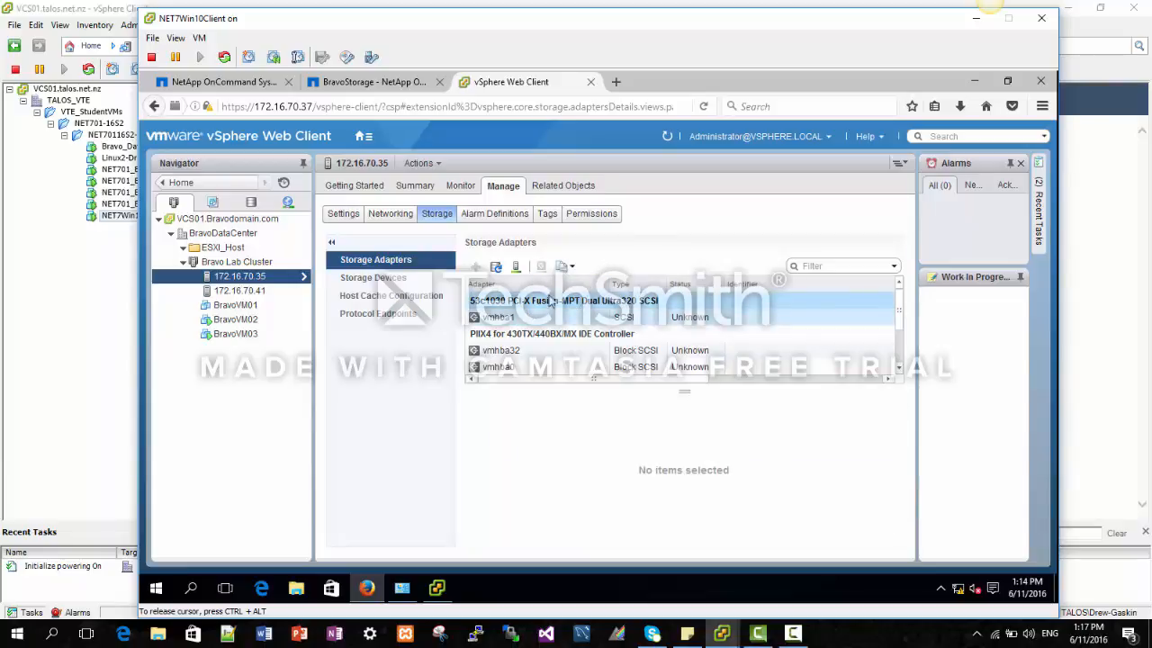
scroll(513, 351, down, 1)
click(512, 353)
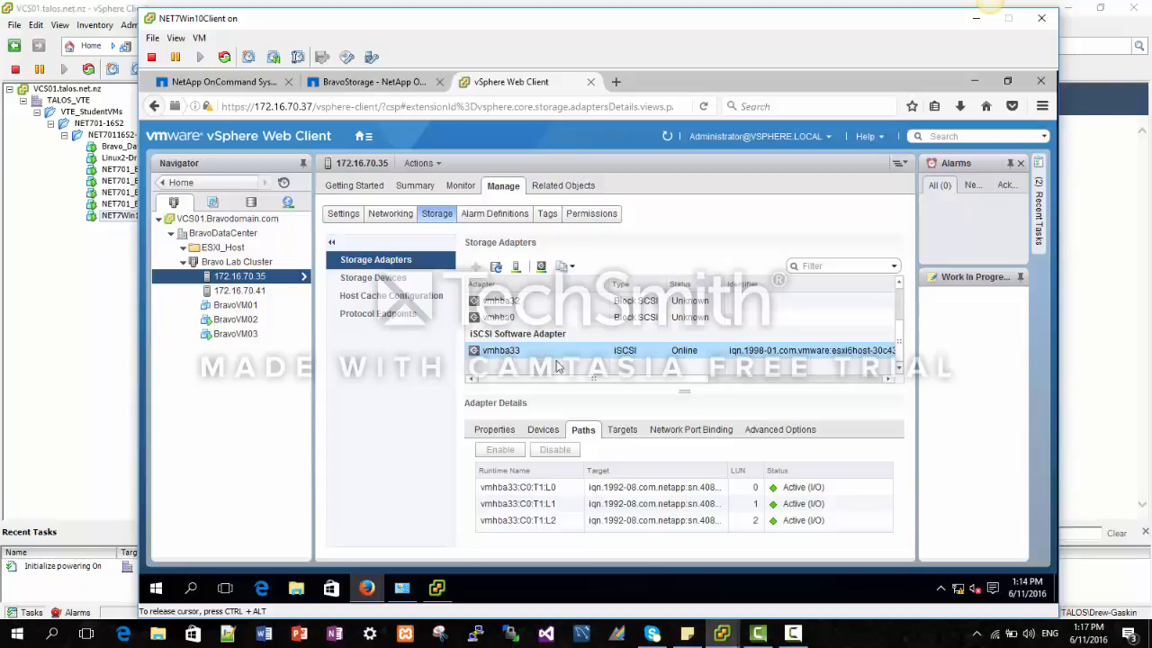
click(496, 430)
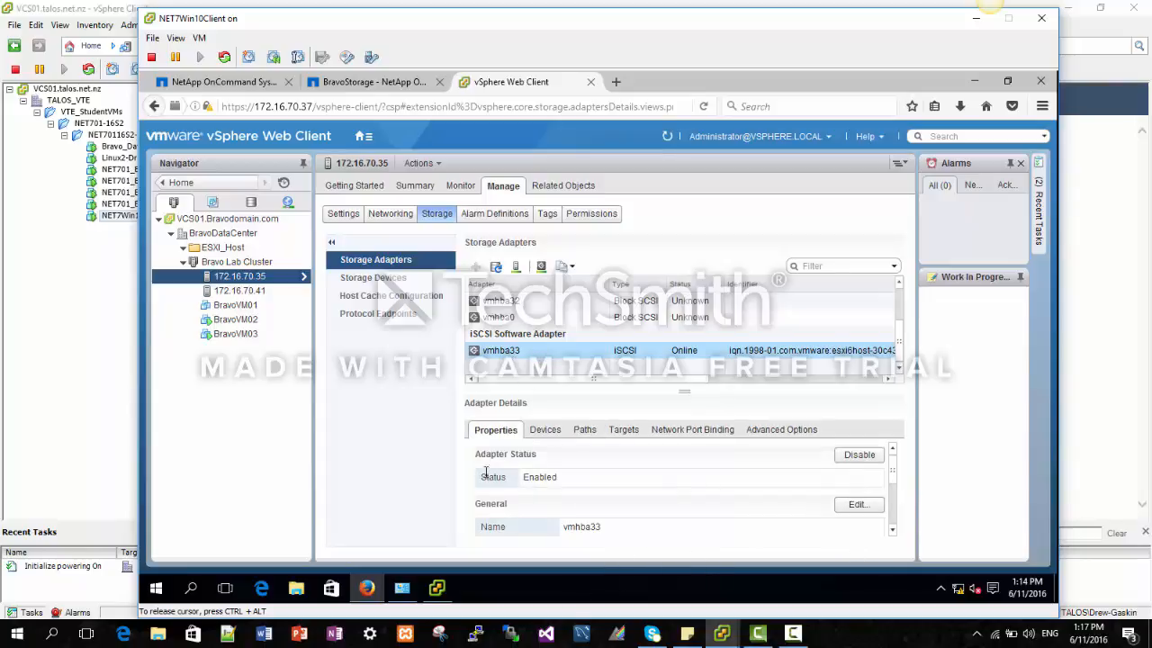
scroll(687, 516, down, 1)
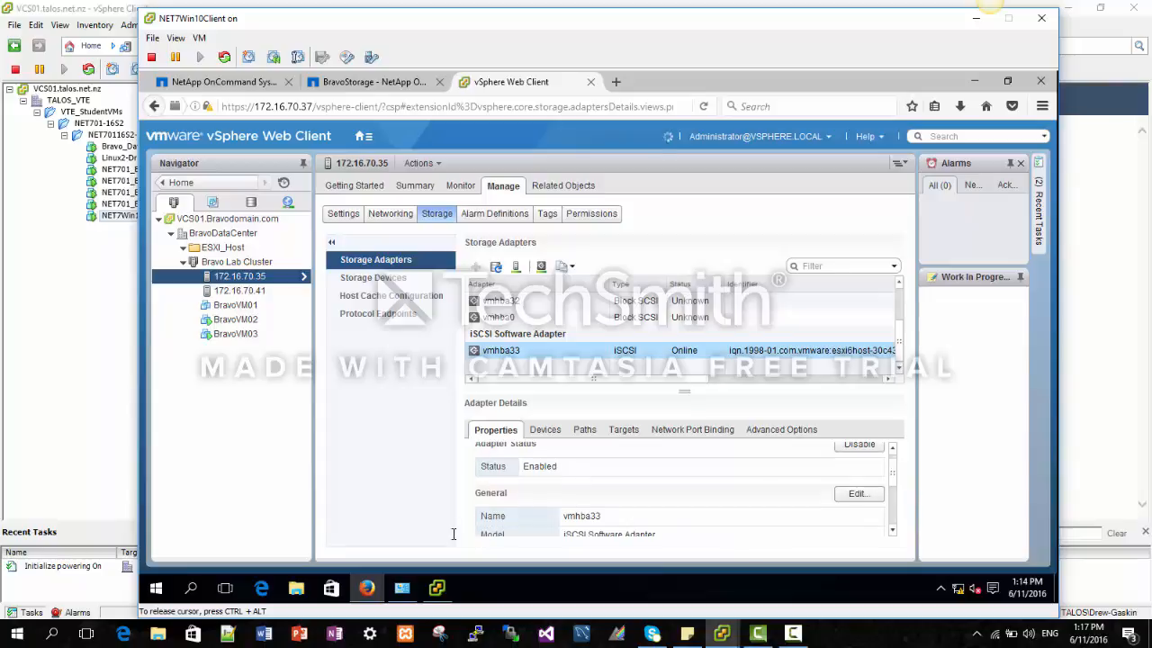
scroll(819, 504, down, 1)
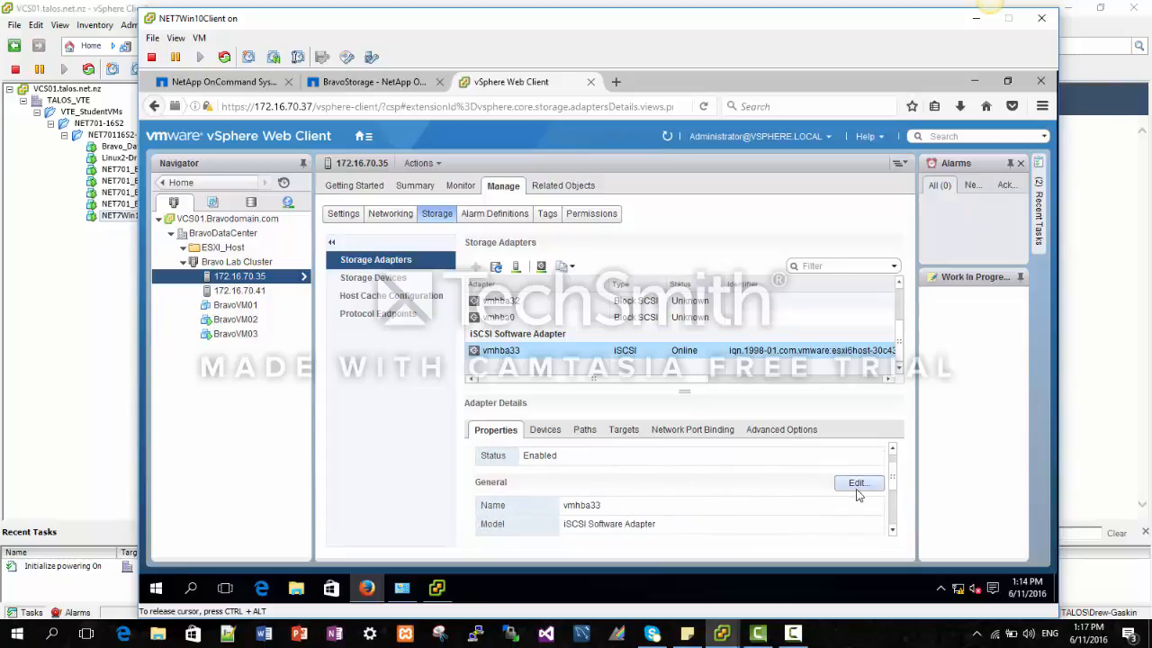
Open vmhba33's general settings, highlight its iSCSI name, and close the dialog without altering the name.
click(856, 486)
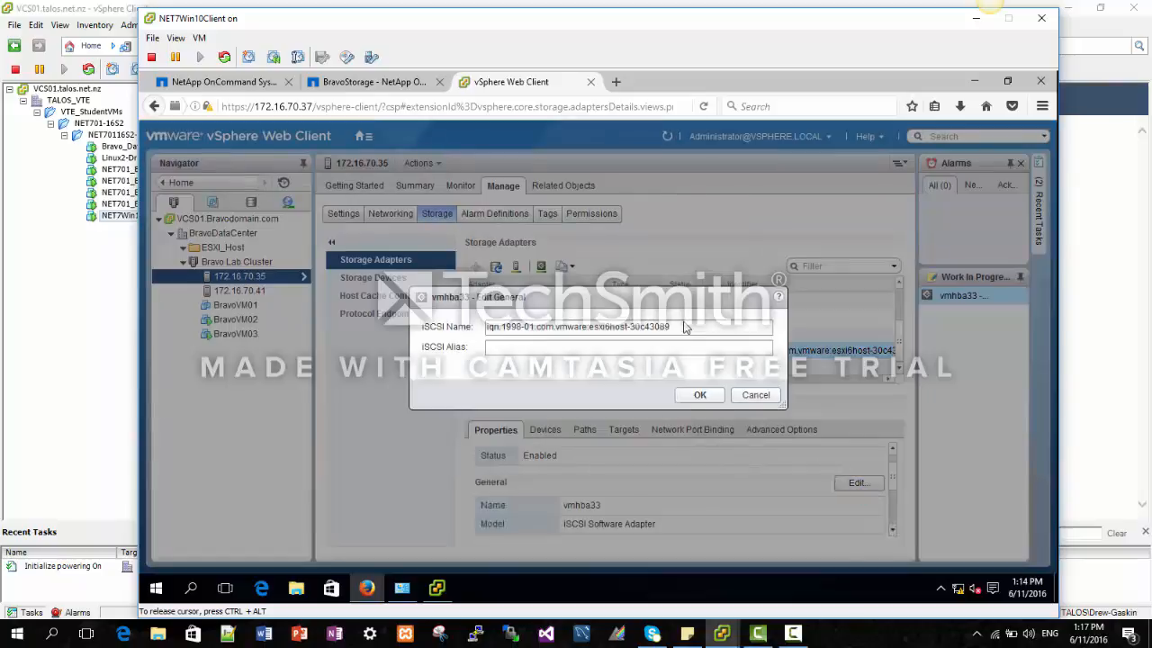
drag(670, 327, 472, 327)
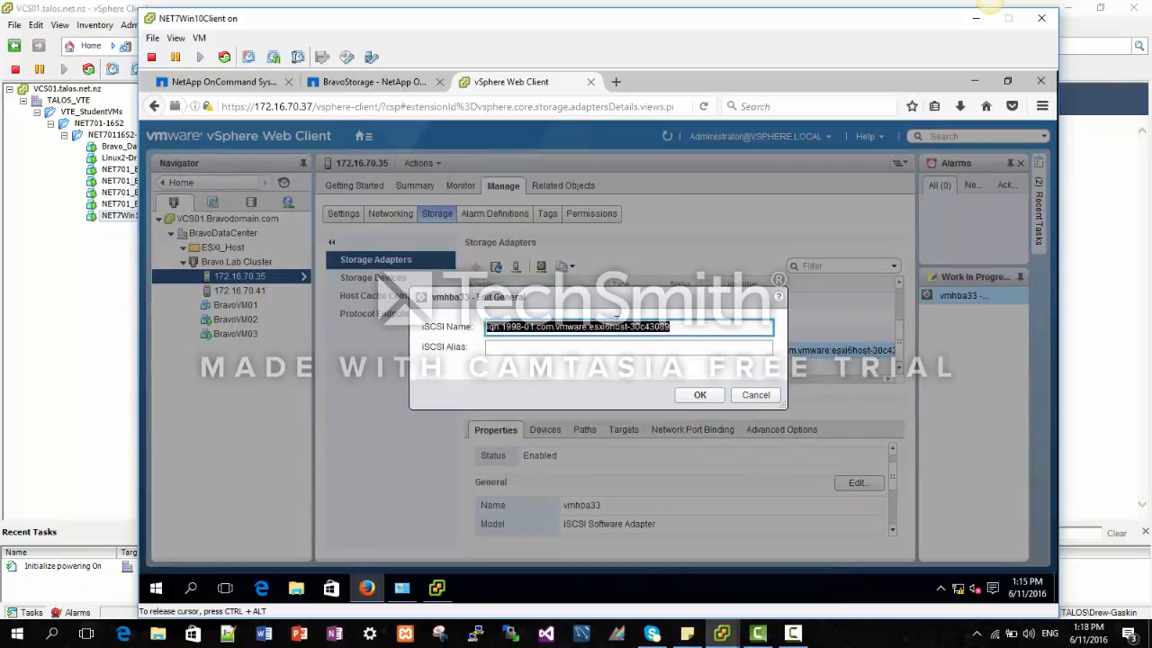
click(697, 395)
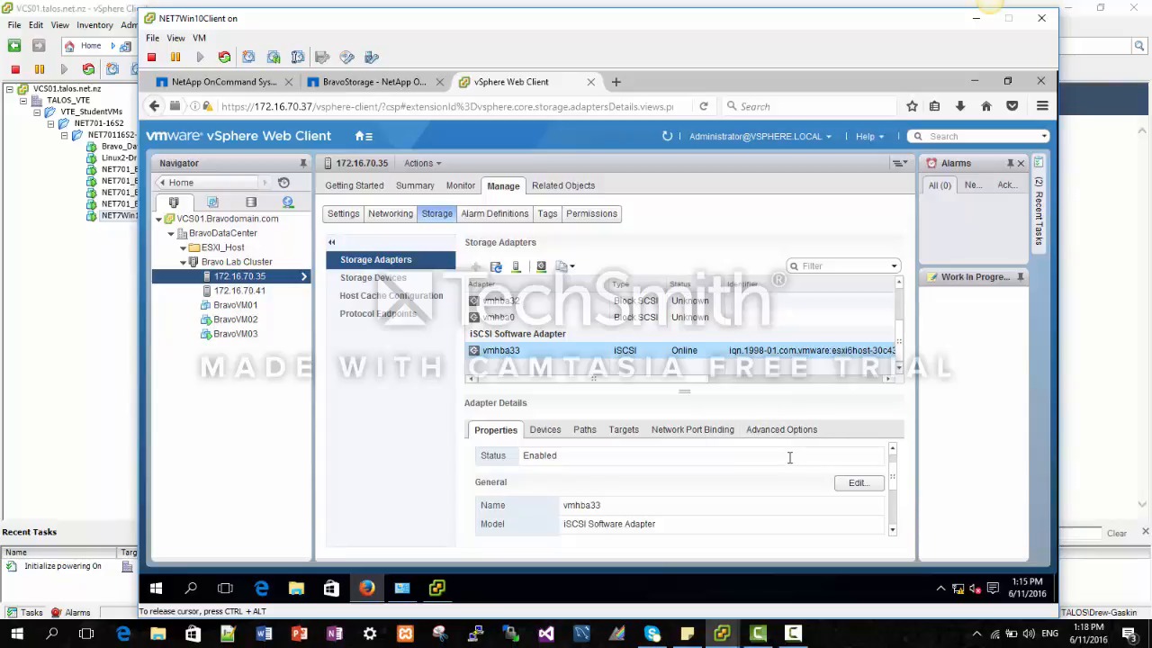
Examine vmhba33's network port binding, including the VMkernel adapters available to bind, and select the existing IPStorage (vSwitch1) entry.
click(708, 434)
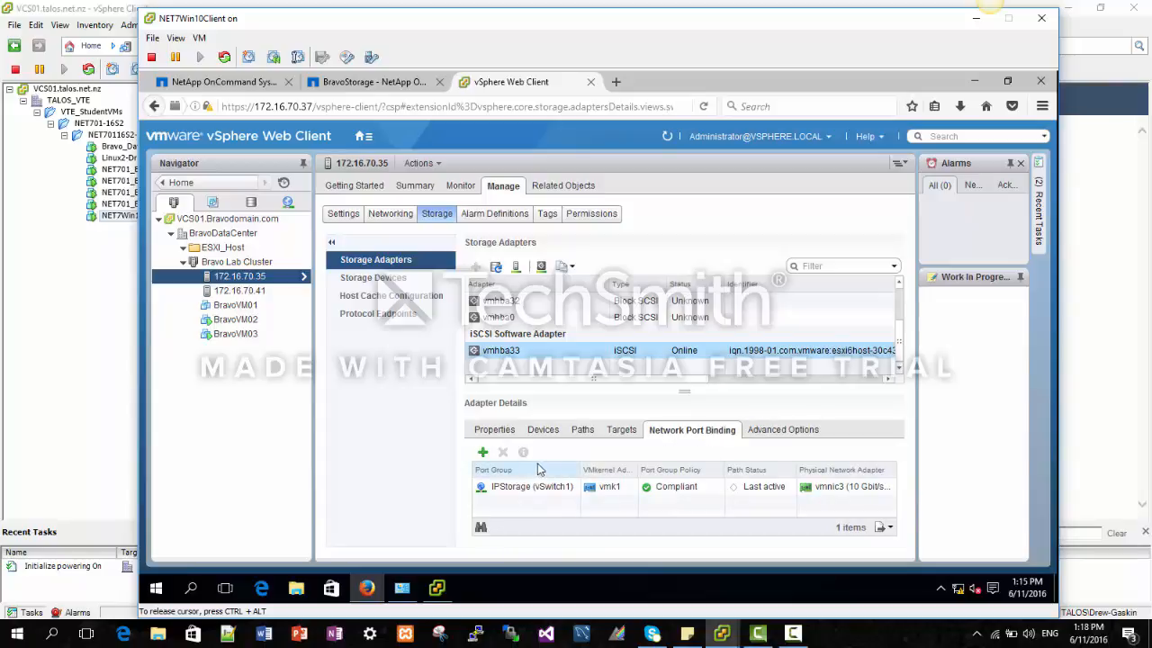
click(484, 453)
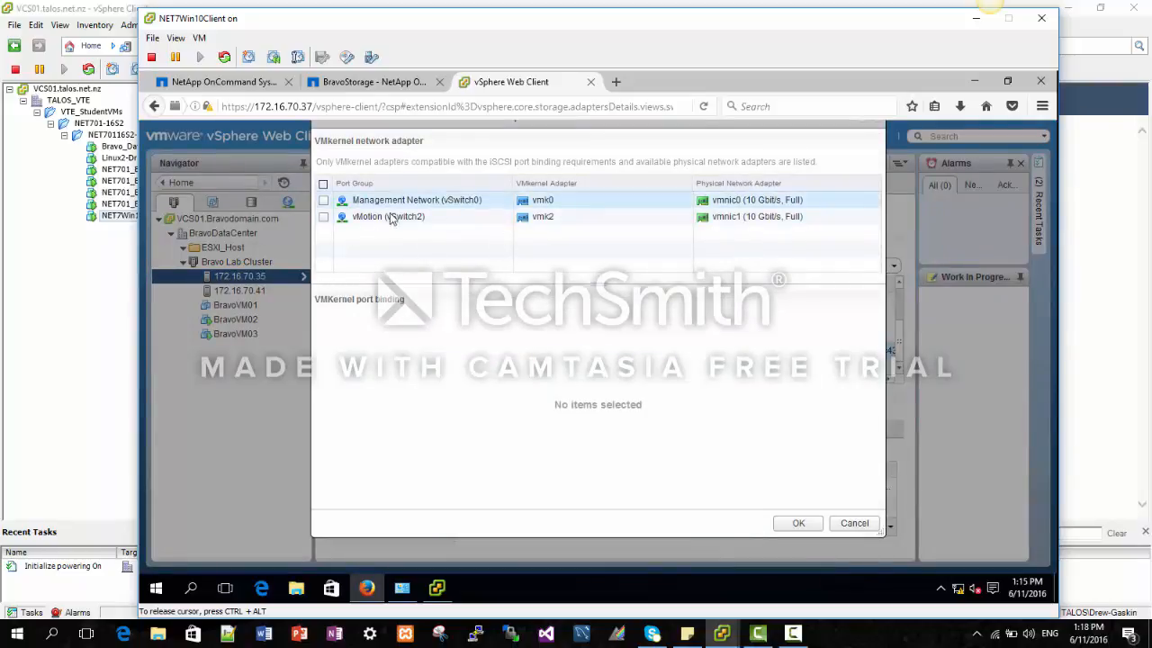
click(799, 523)
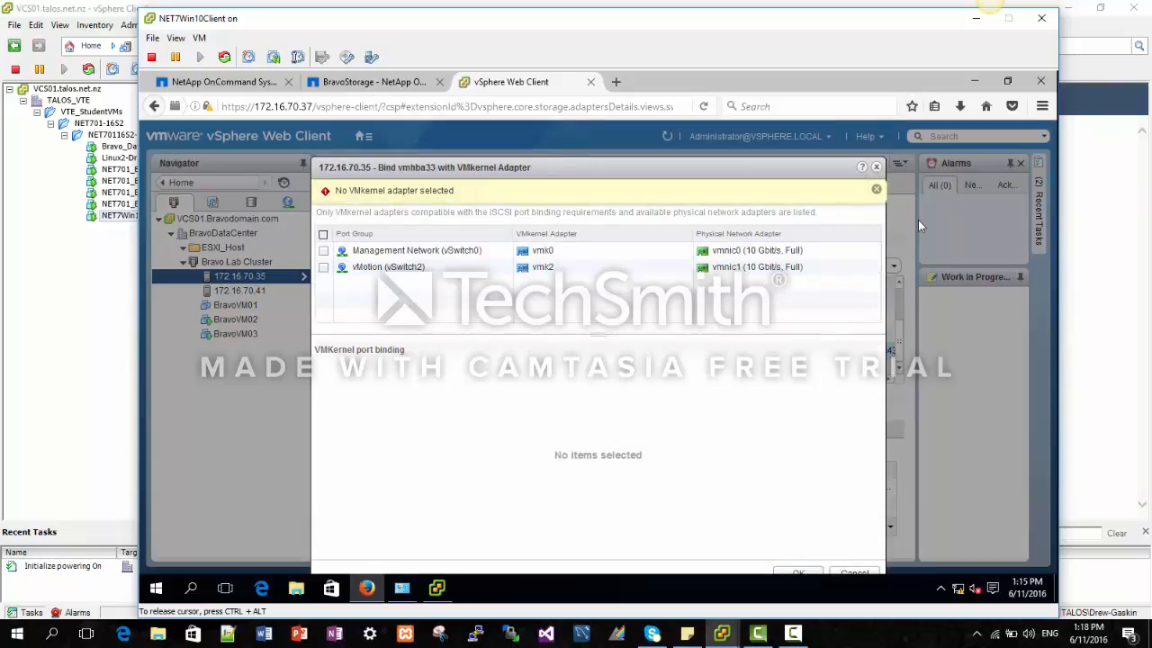
click(876, 166)
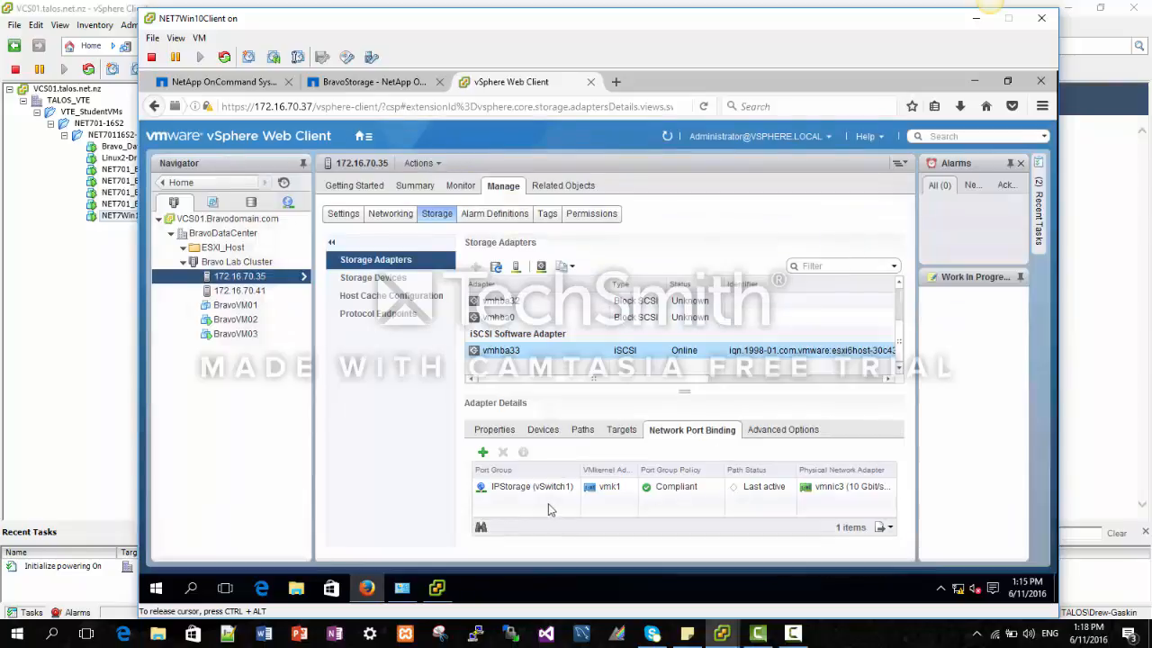
click(516, 492)
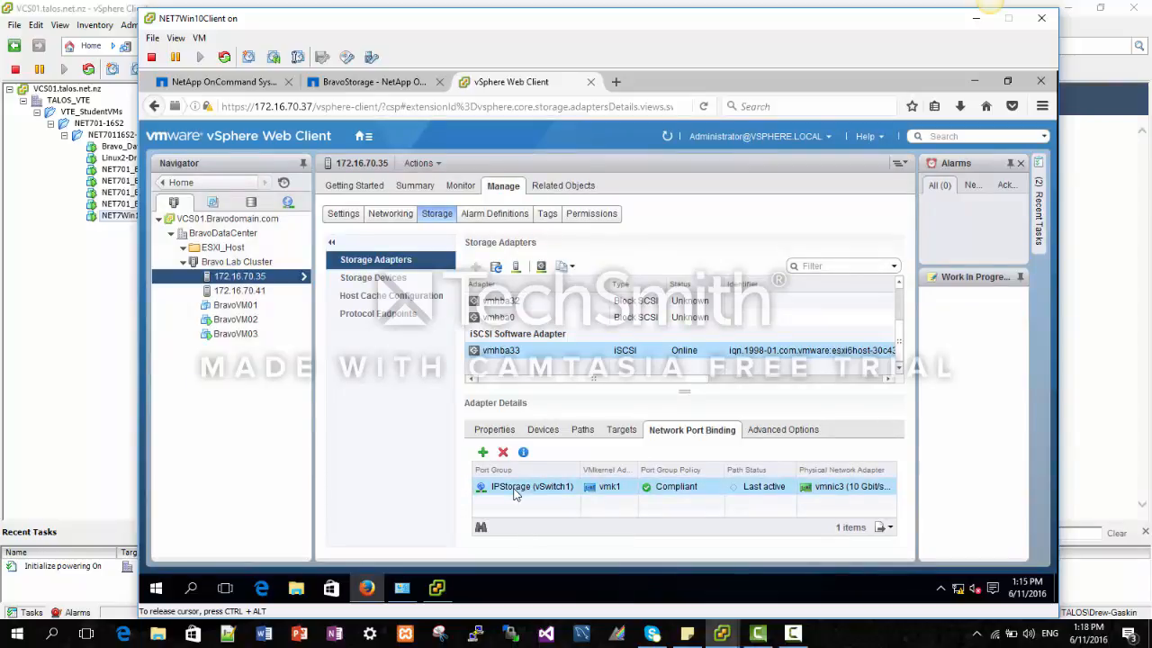
View vmhba33's dynamic discovery targets and the form for adding a send target server, without adding one.
click(622, 430)
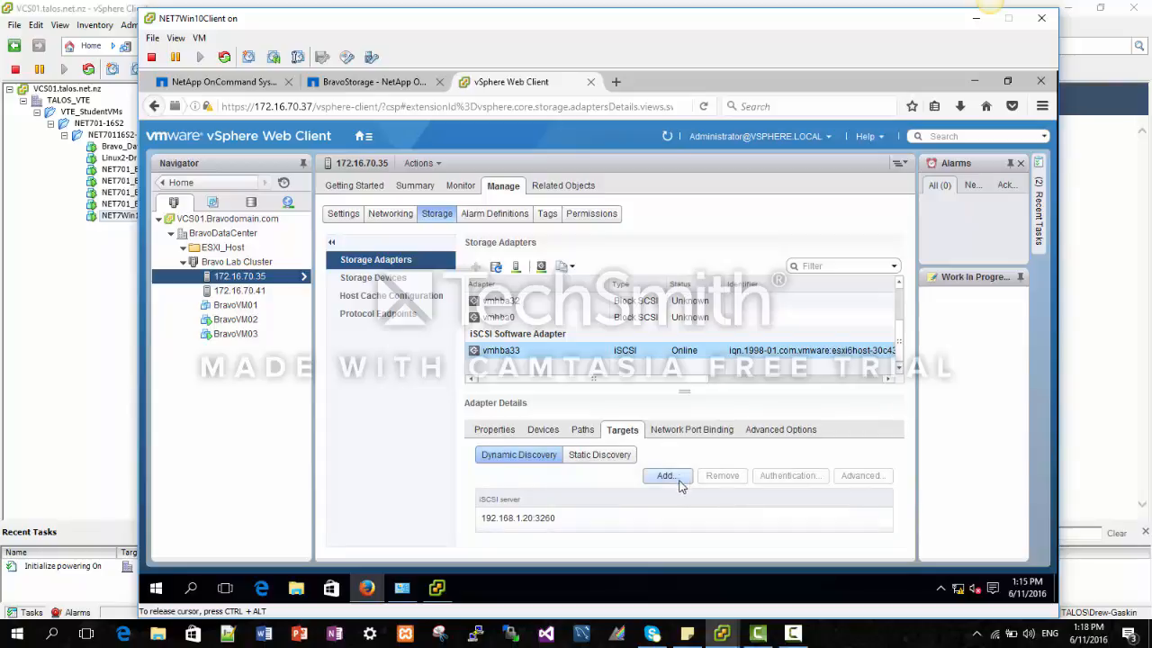
click(672, 476)
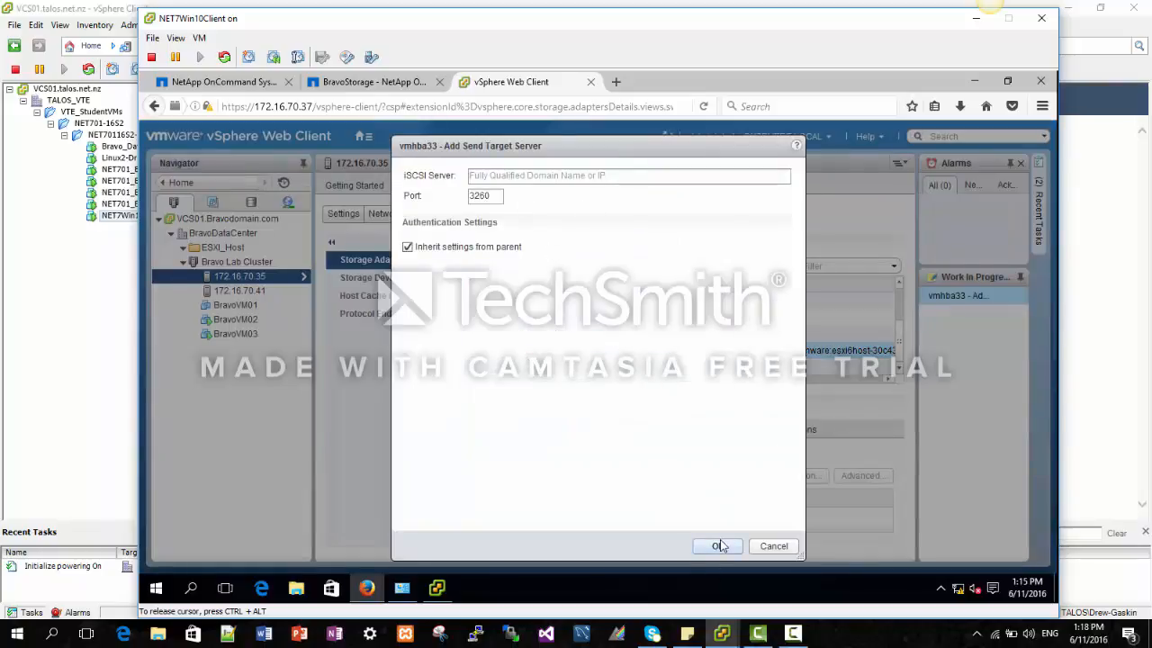
key(Return)
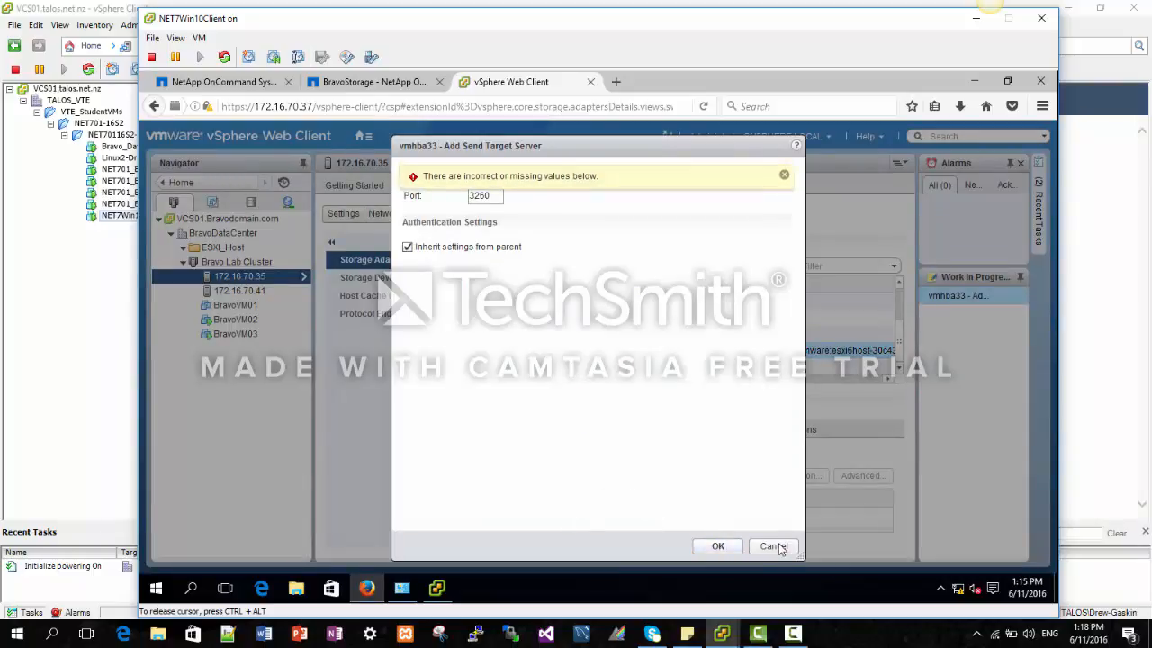
click(771, 546)
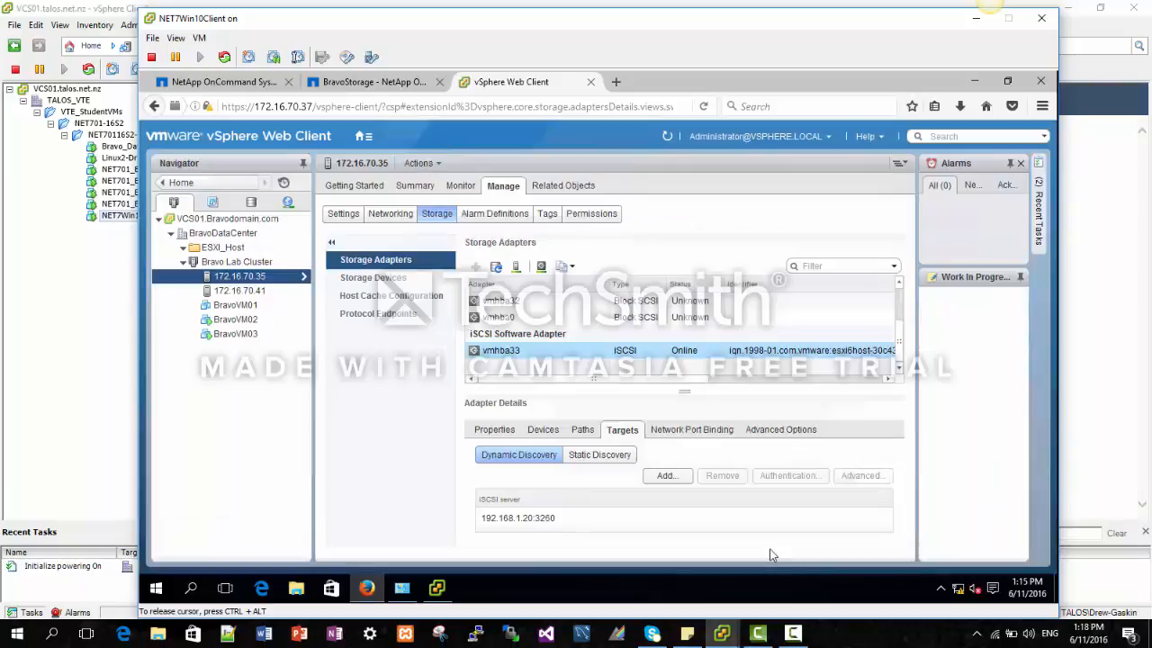
Select the iSCSI server 192.168.1.20:3260 and view the host's Rescan Storage options without running the scan.
click(504, 520)
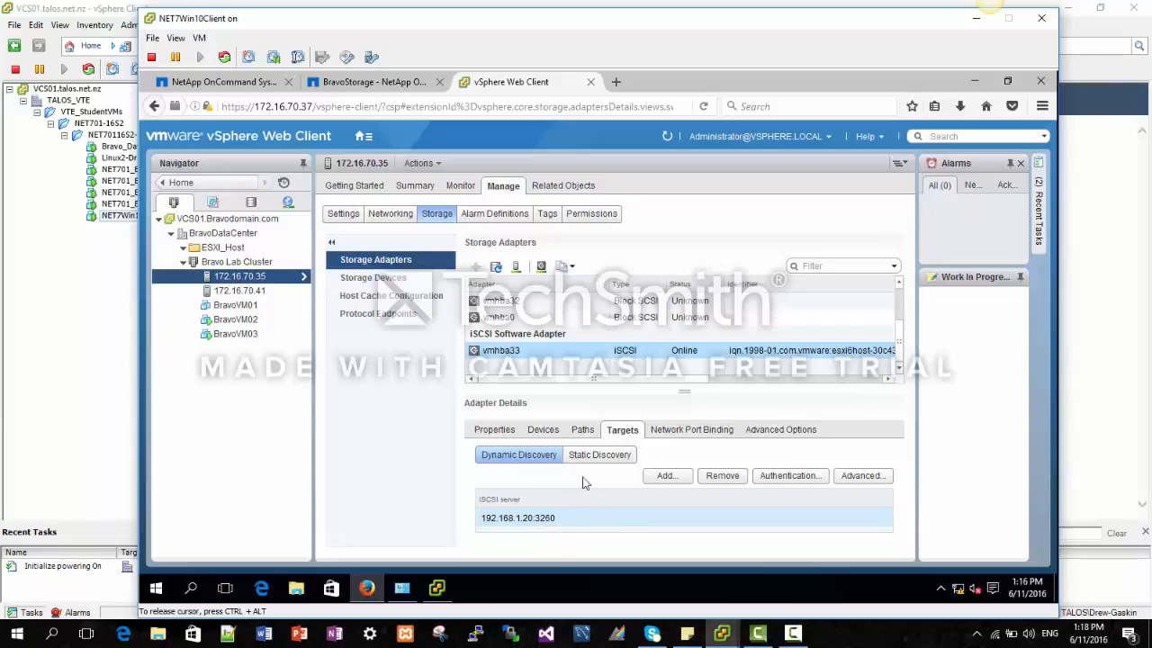
click(516, 268)
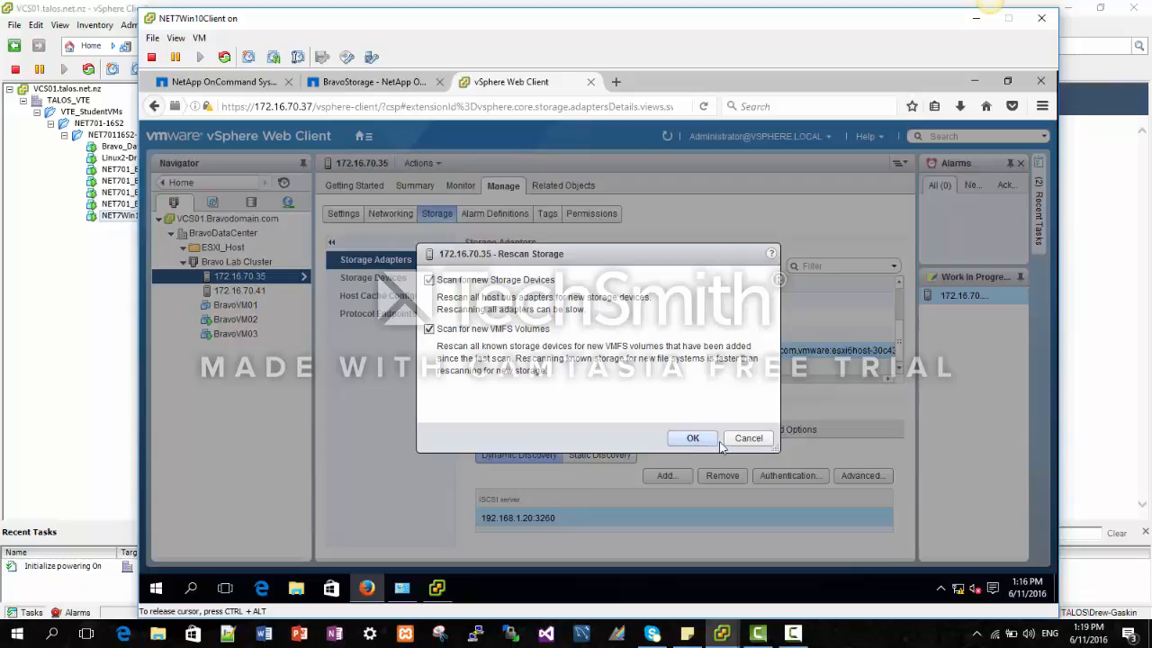
click(738, 447)
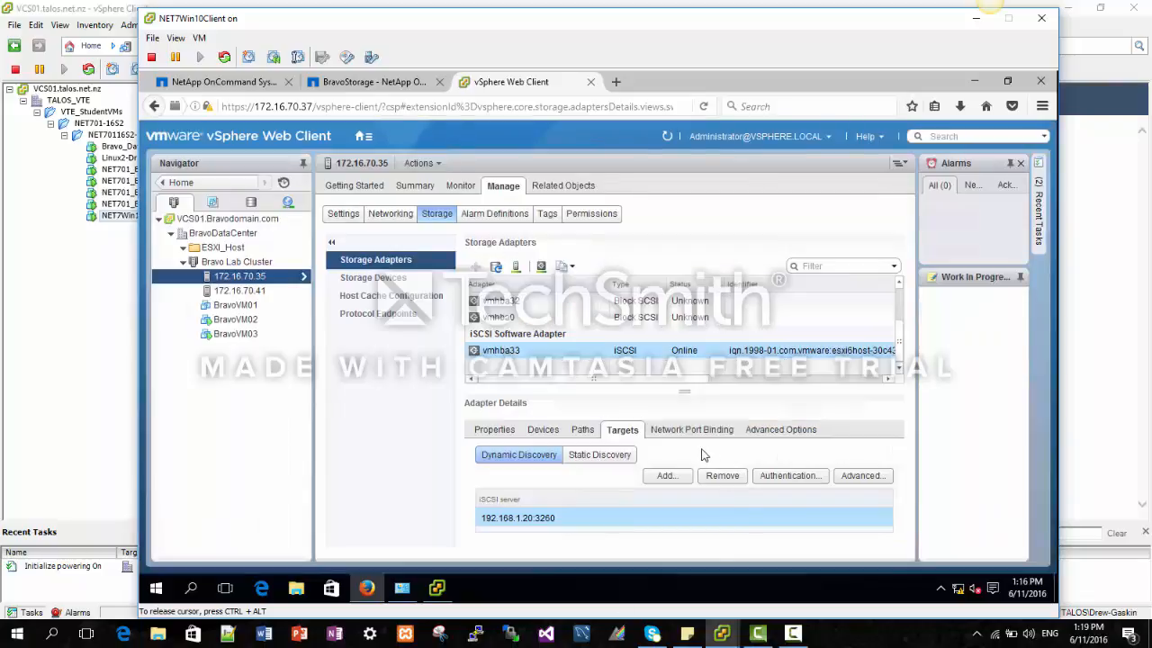
Switch to the NetApp BravoStorage page and review the iSCSI initiator security and service interfaces.
click(389, 85)
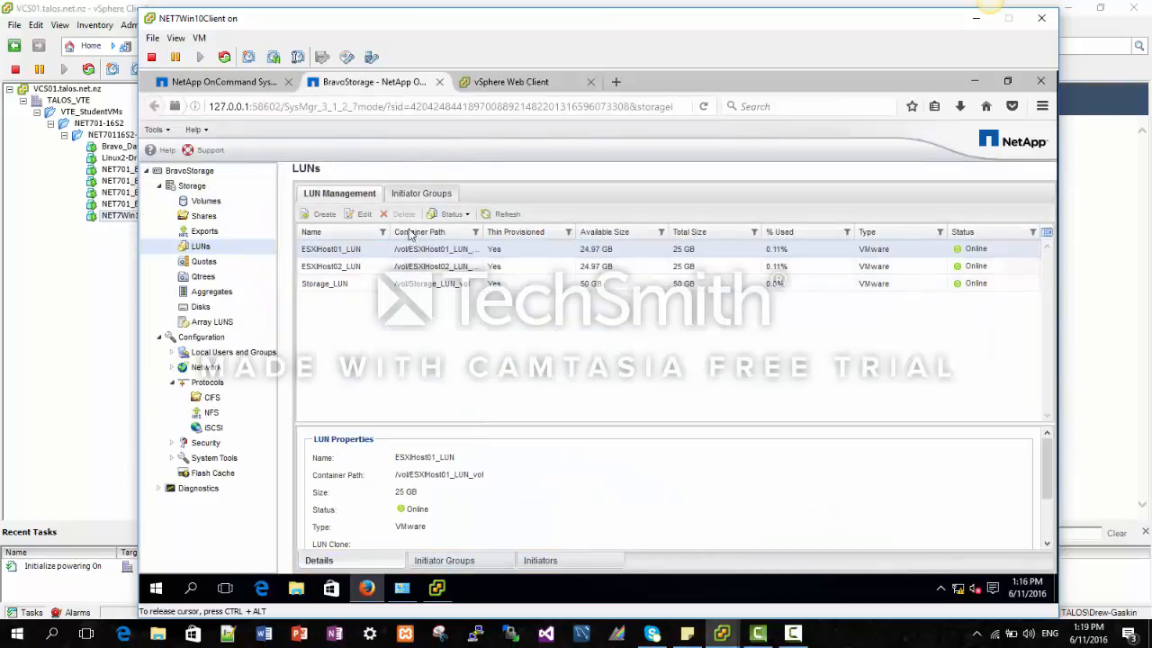
click(209, 428)
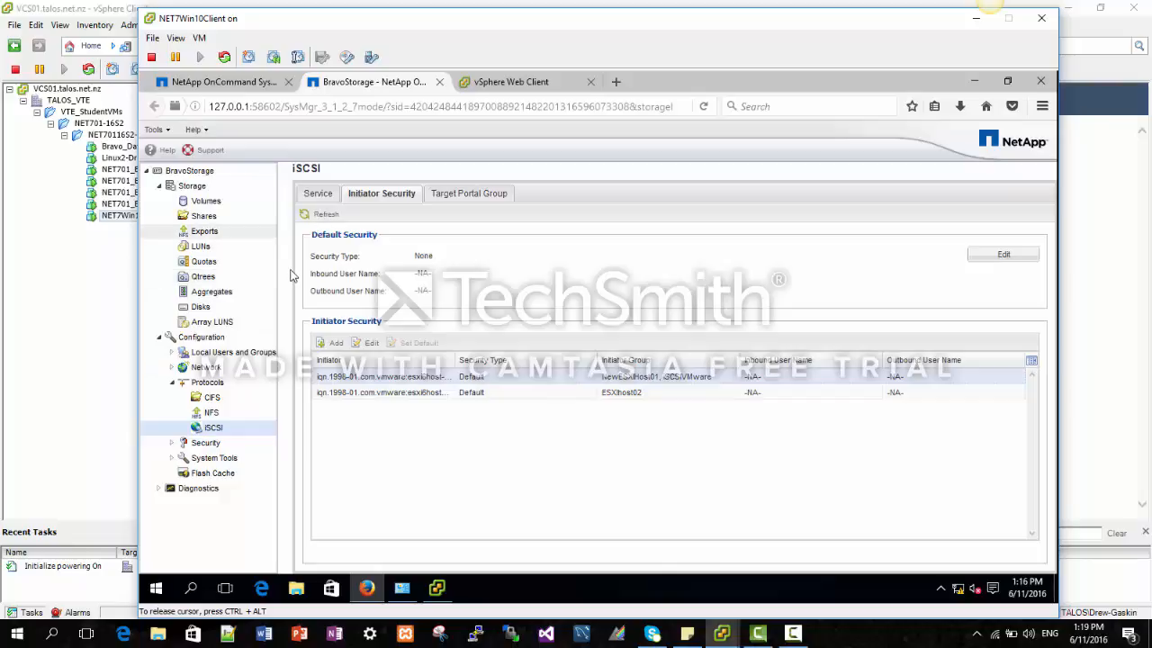
click(318, 195)
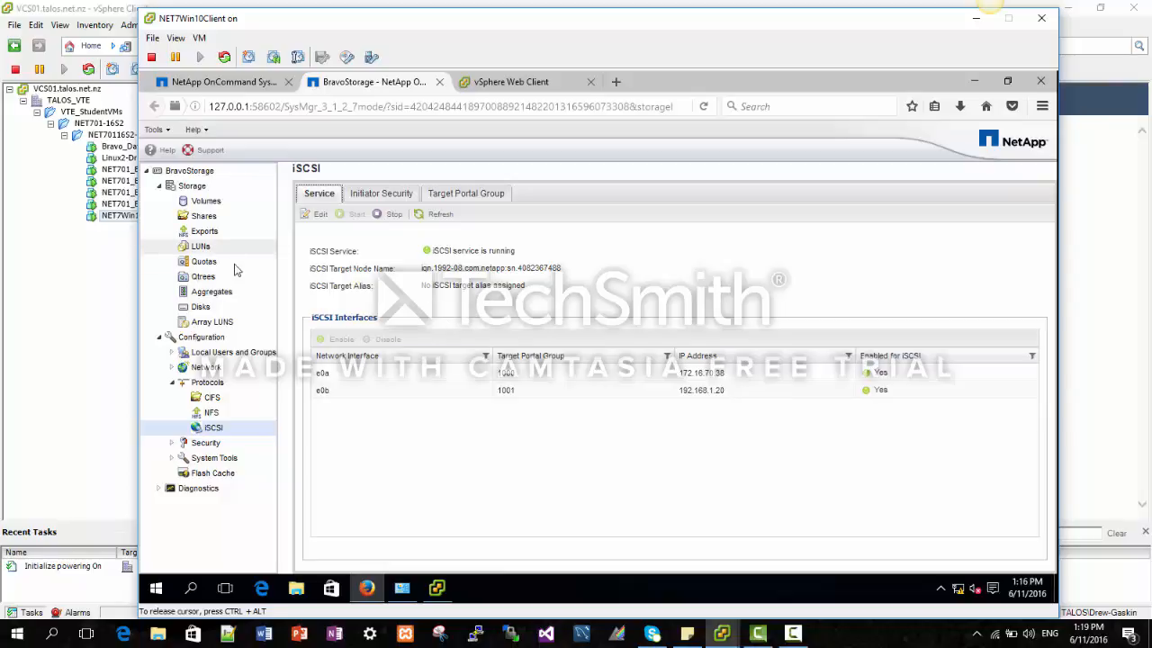
Start creating a new LUN on BravoStorage and name it testLUN.
click(206, 248)
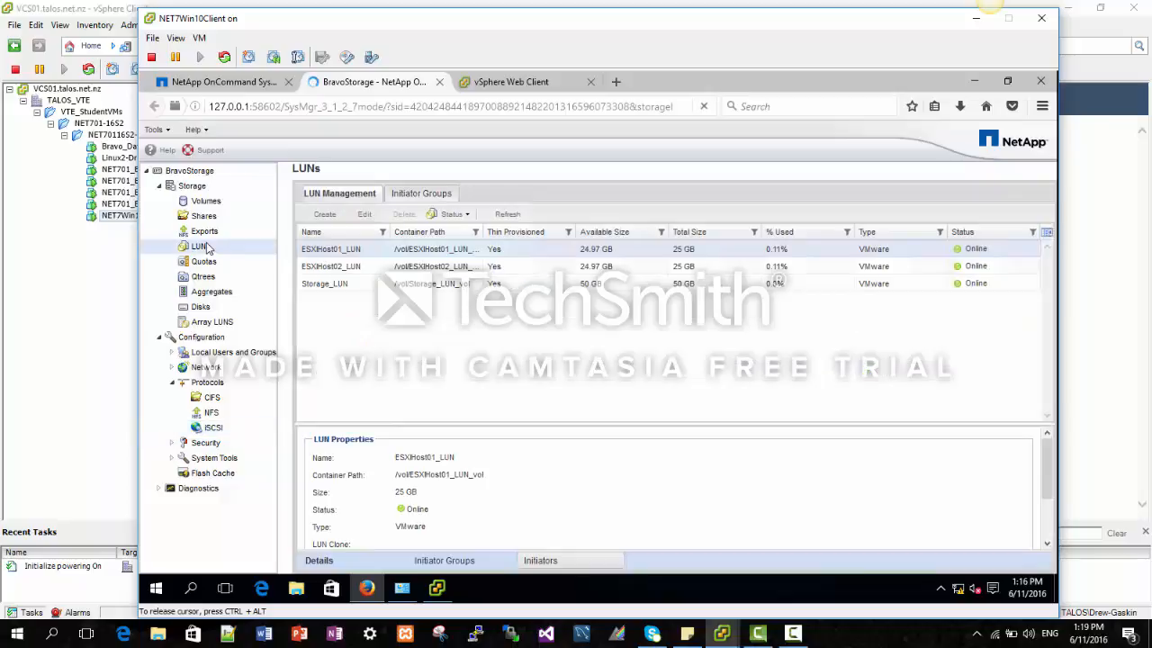
click(315, 215)
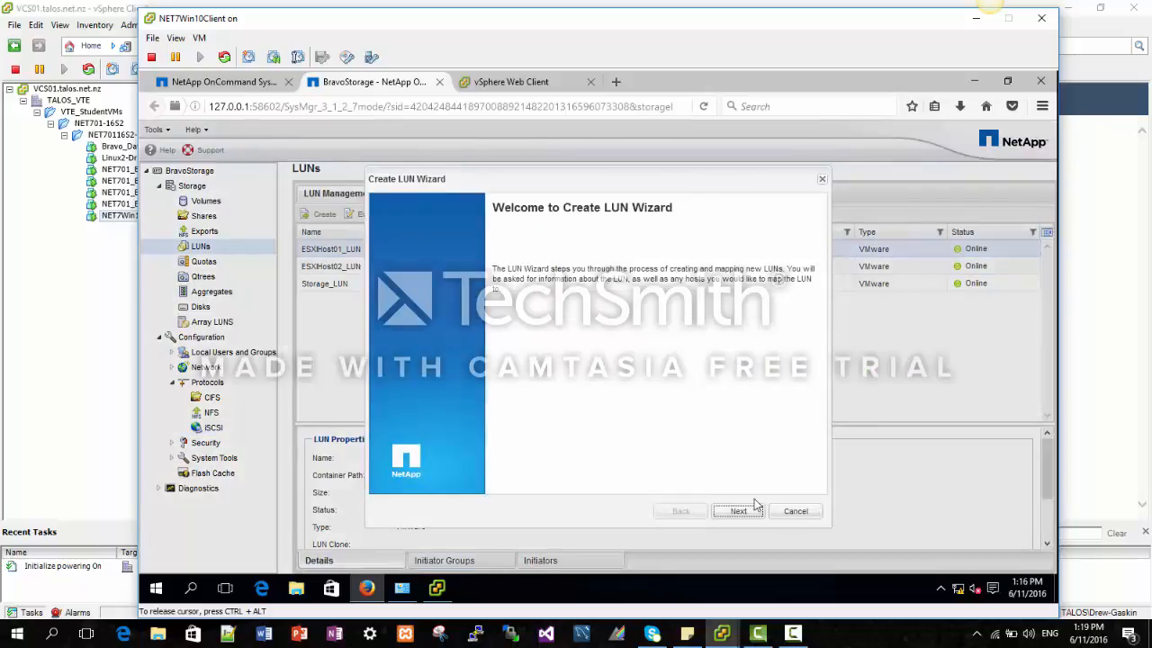
click(740, 511)
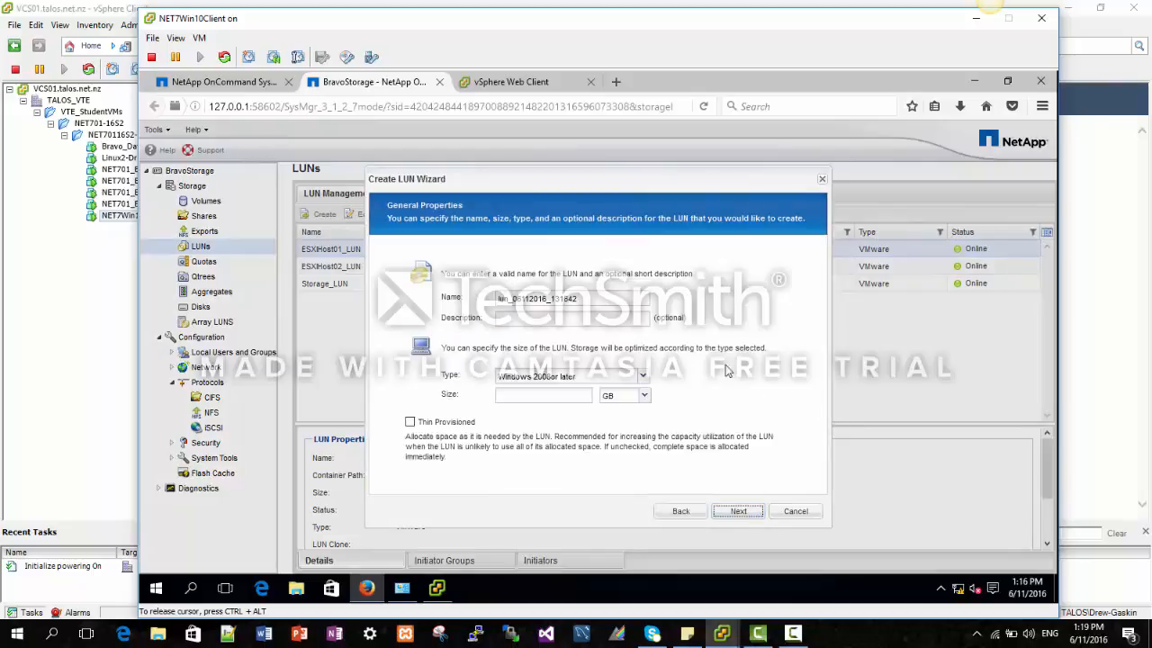
drag(583, 300, 443, 304)
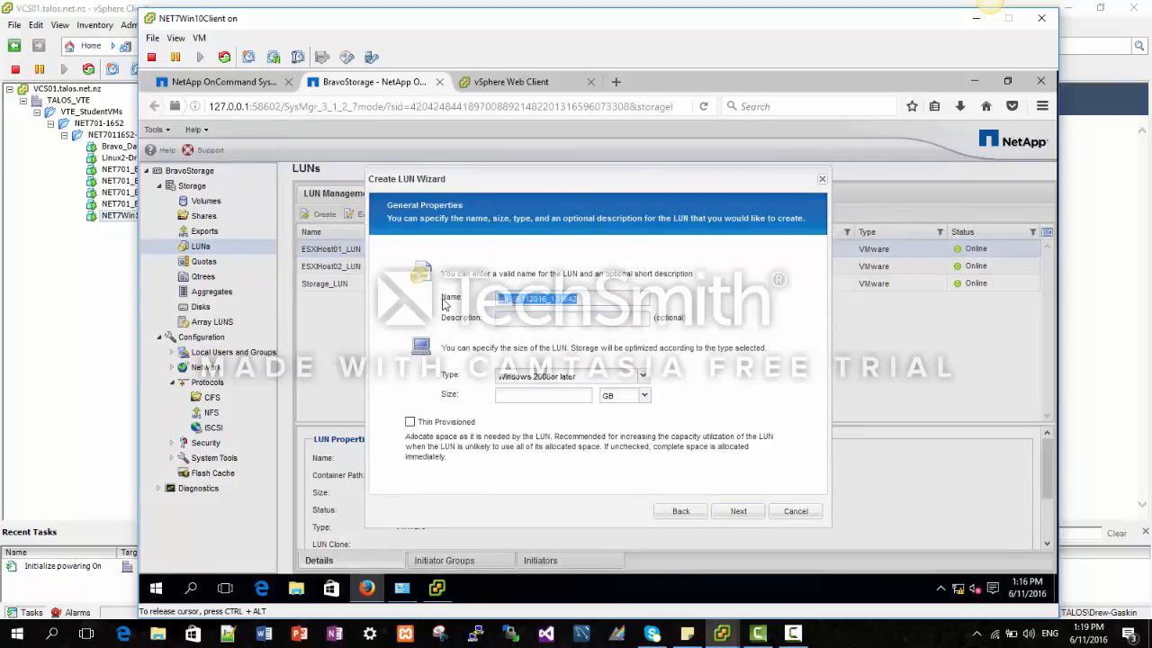
text(testLUN)
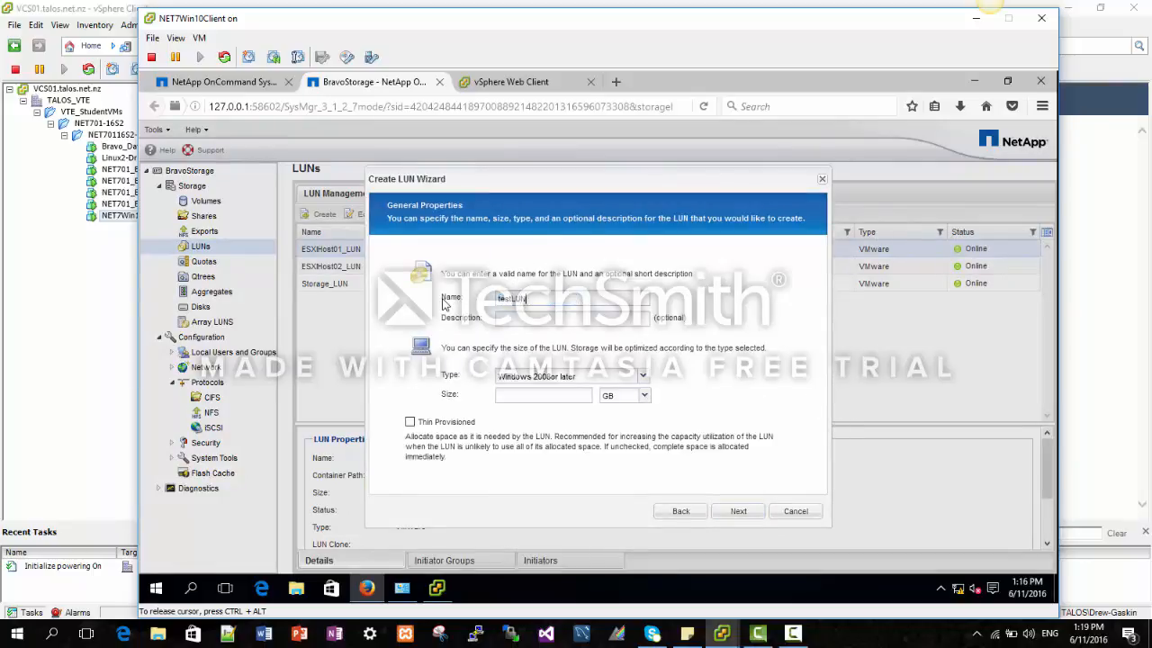
Set the LUN's type to VMware and size to 1 GB, and accept the new flexible volume testLUN_vol in aggr_Bravo.
click(641, 378)
click(516, 310)
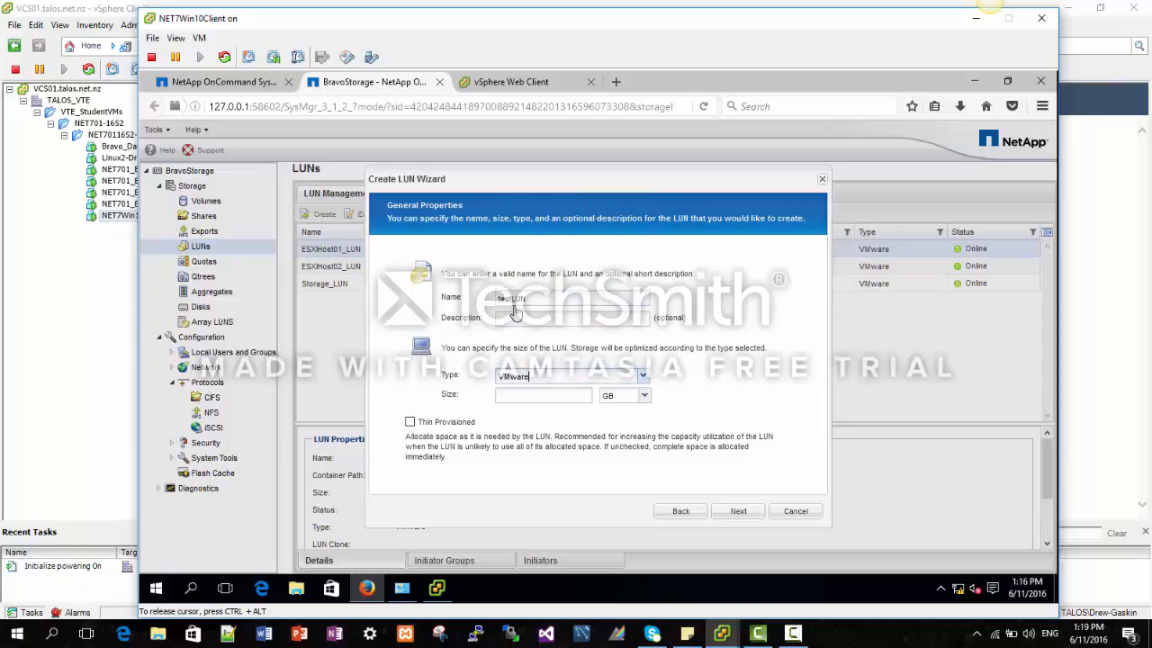
click(538, 390)
click(409, 421)
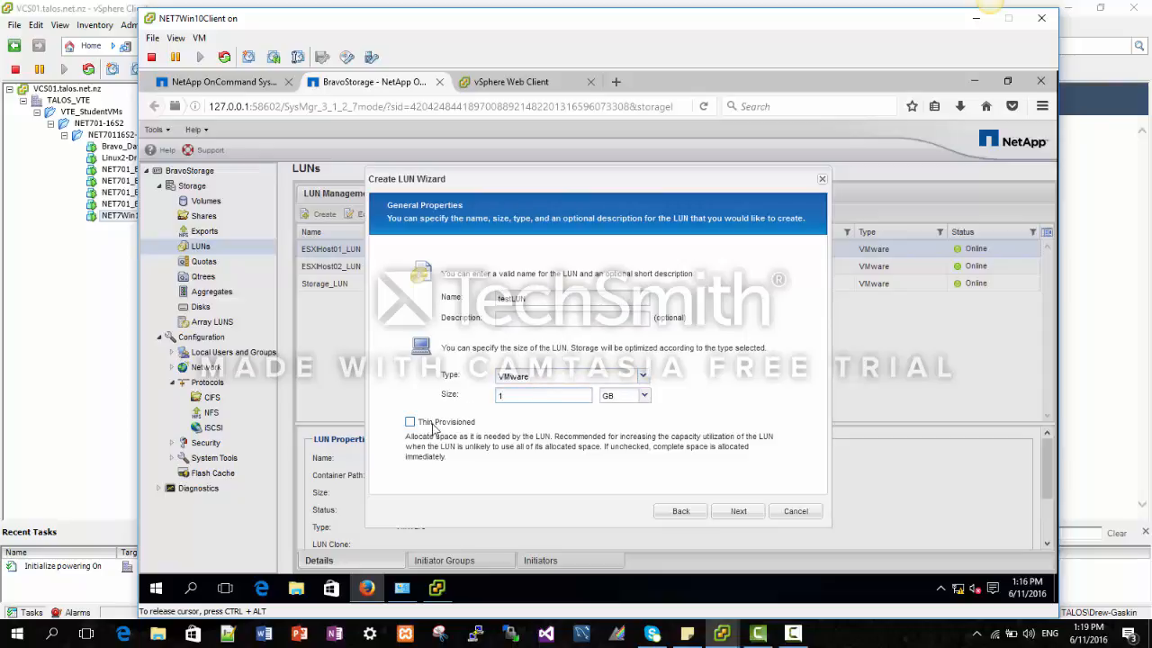
click(751, 511)
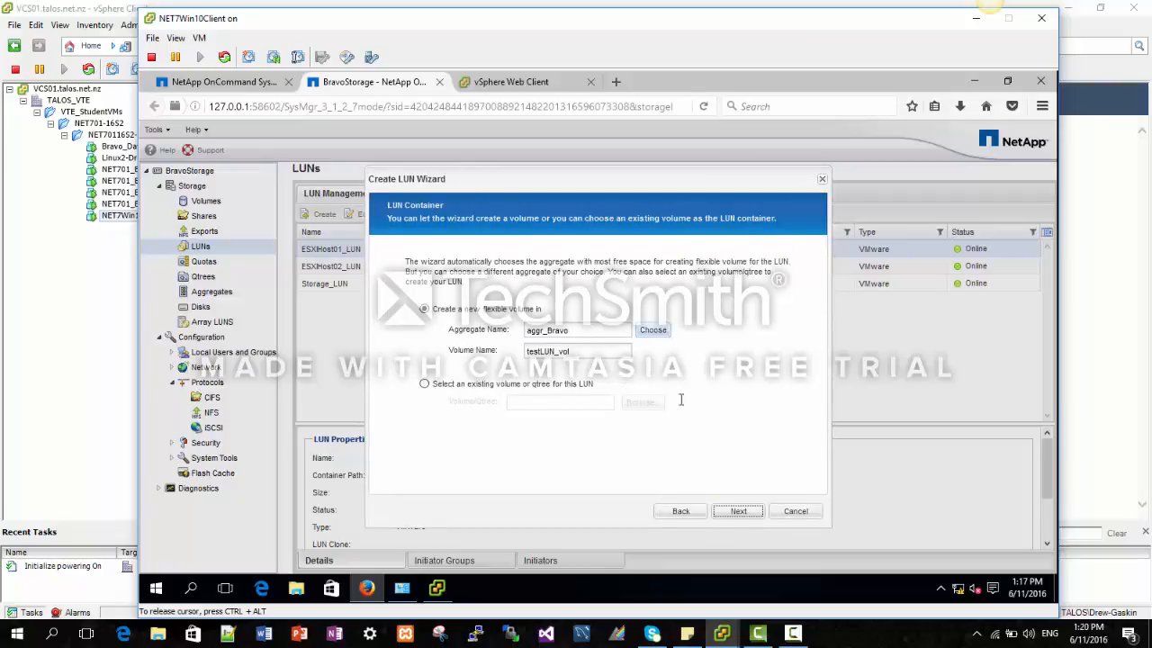
click(737, 512)
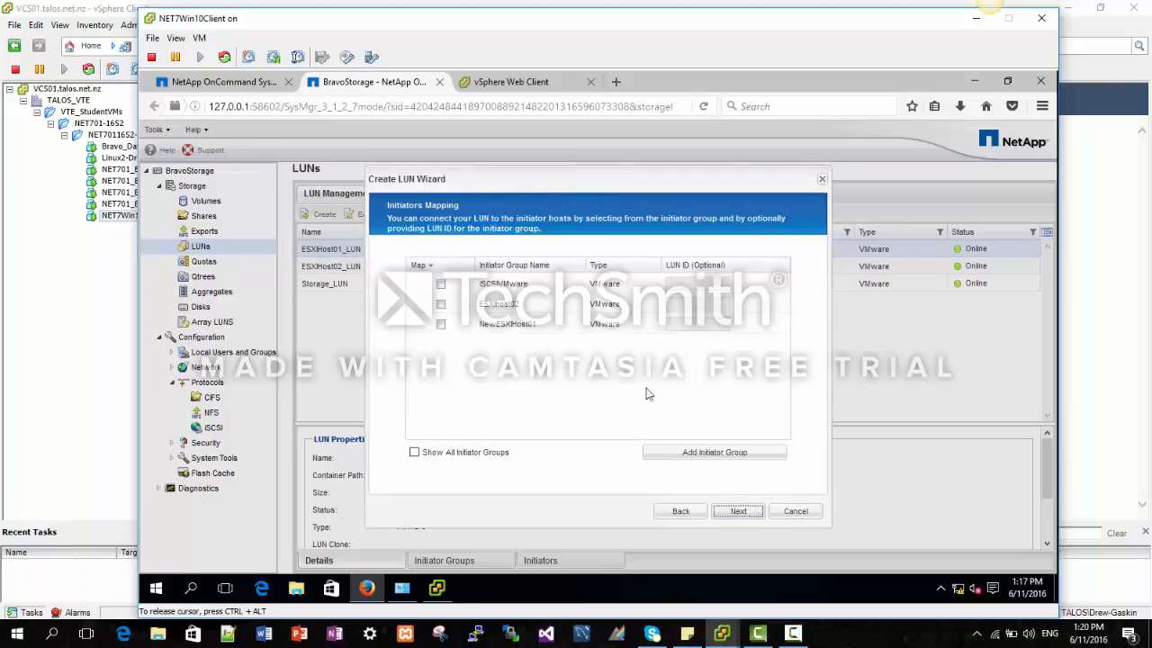
Start a new iSCSI initiator group named test for VMware and enter the initiator iqn.1998-01.com.vmware:esxi6host-30c43089.
click(682, 451)
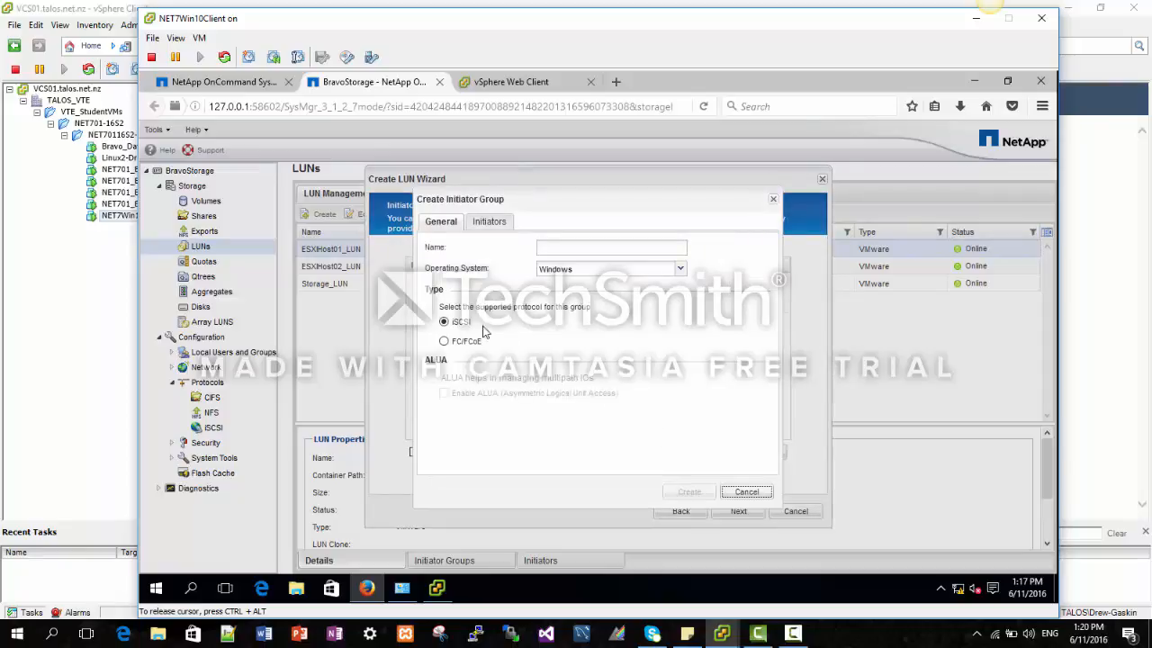
click(564, 248)
text(test)
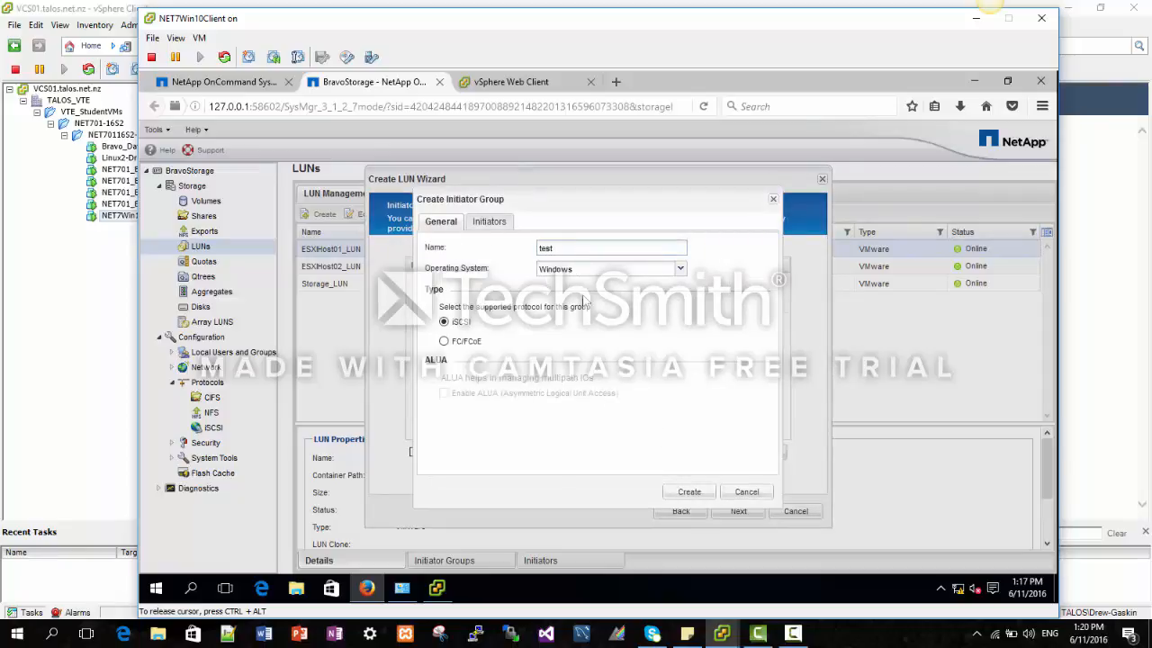
click(568, 269)
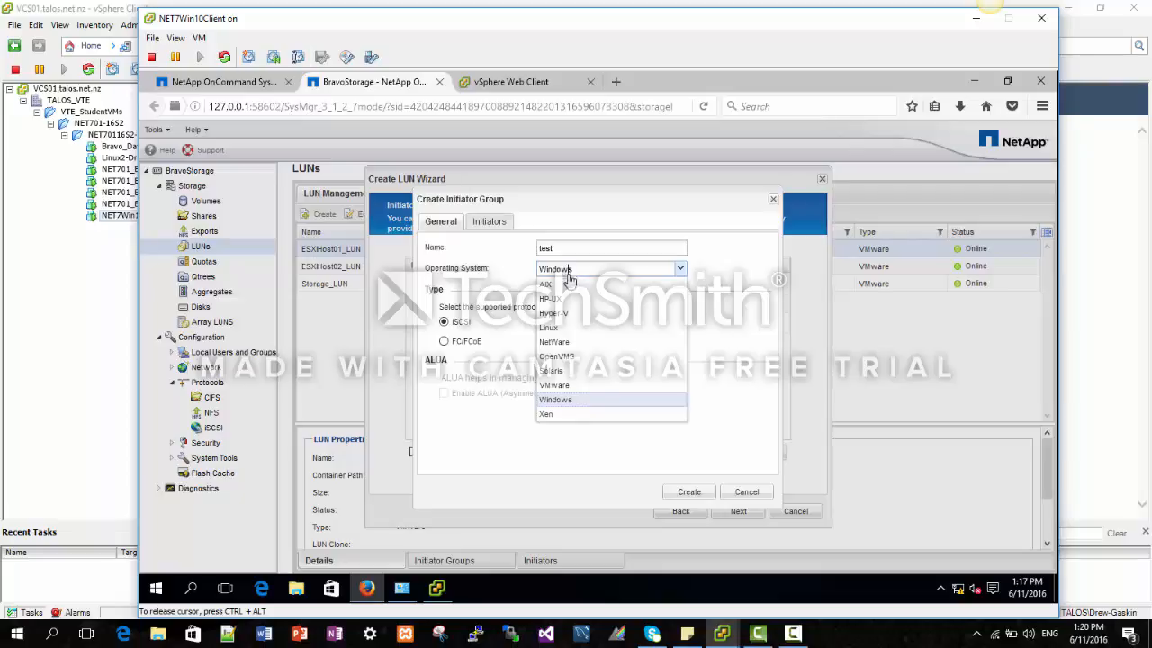
click(565, 385)
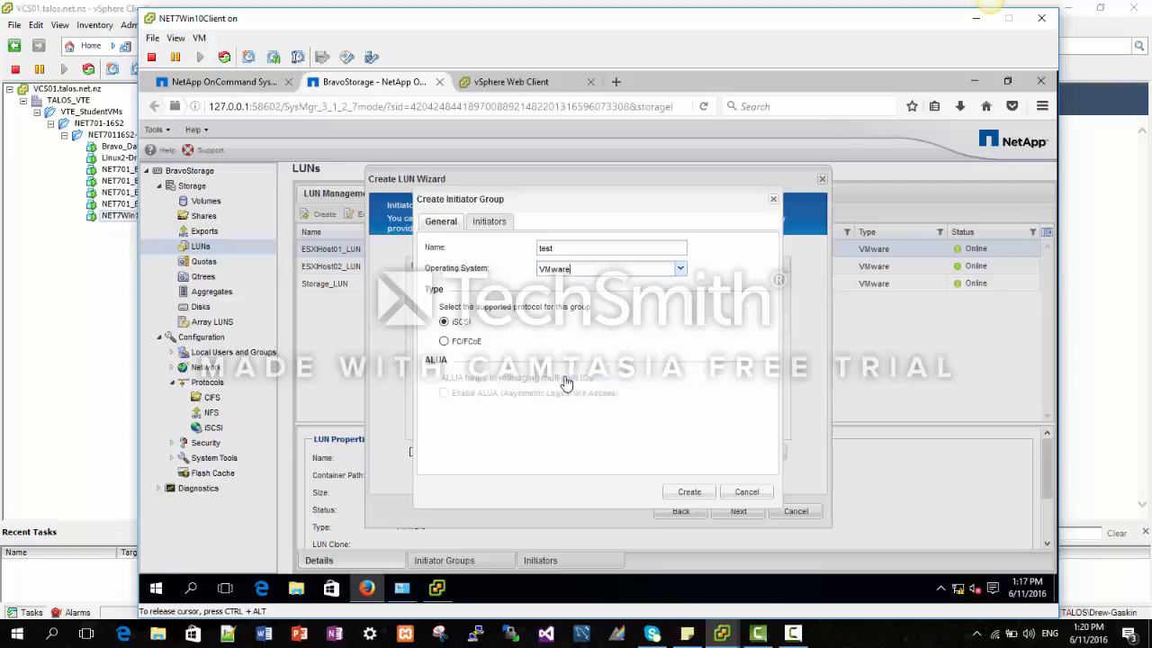
click(477, 224)
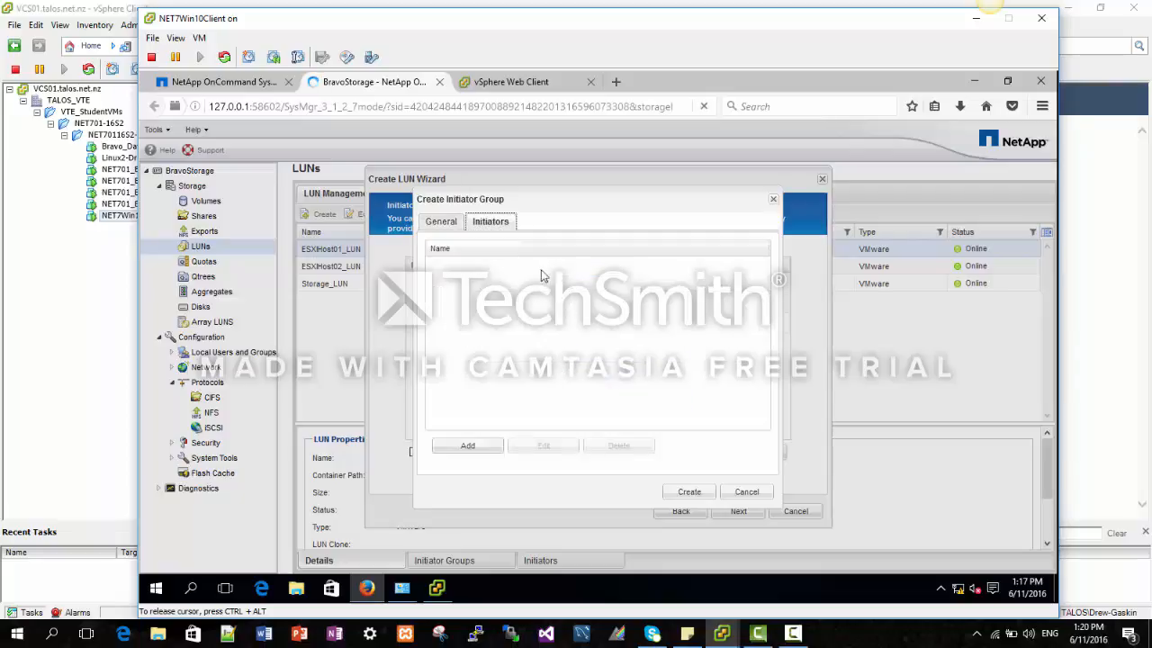
click(472, 446)
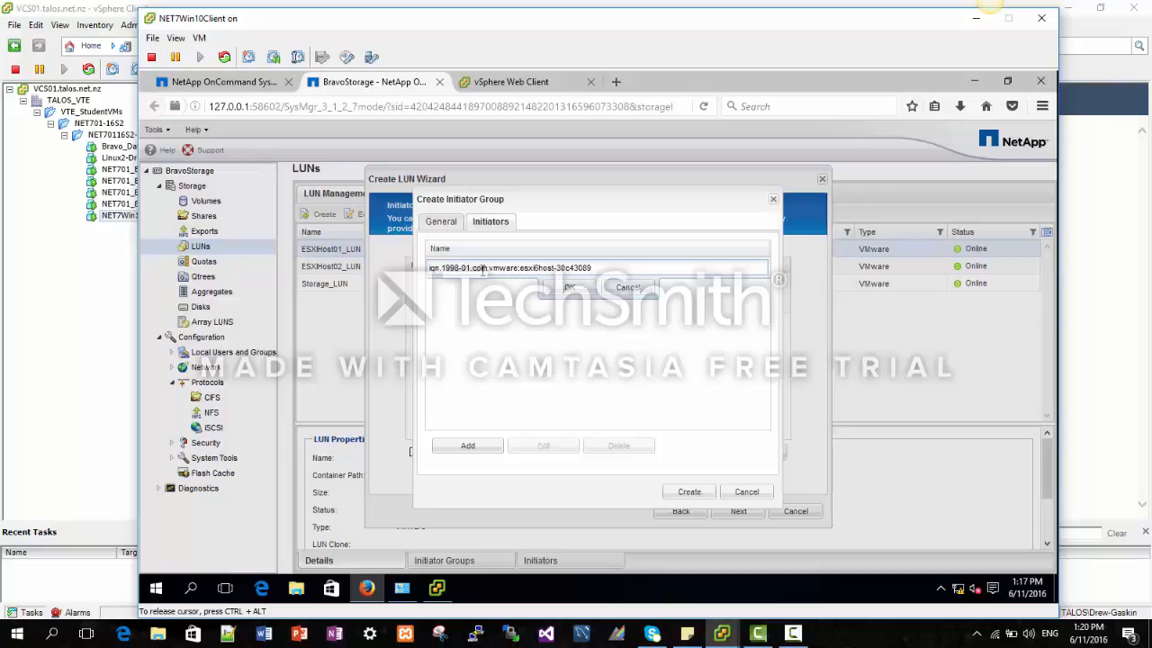
Check the iSCSI name of adapter vmhba33 in the vSphere Web Client and return to the BravoStorage initiator group.
click(503, 82)
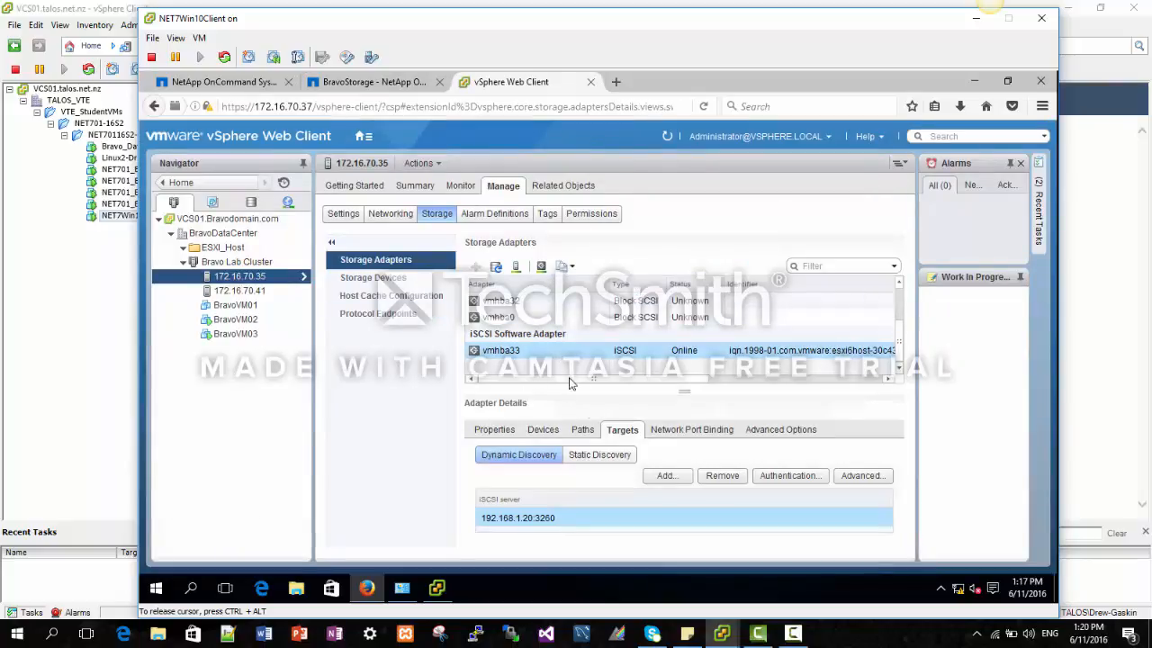
click(495, 429)
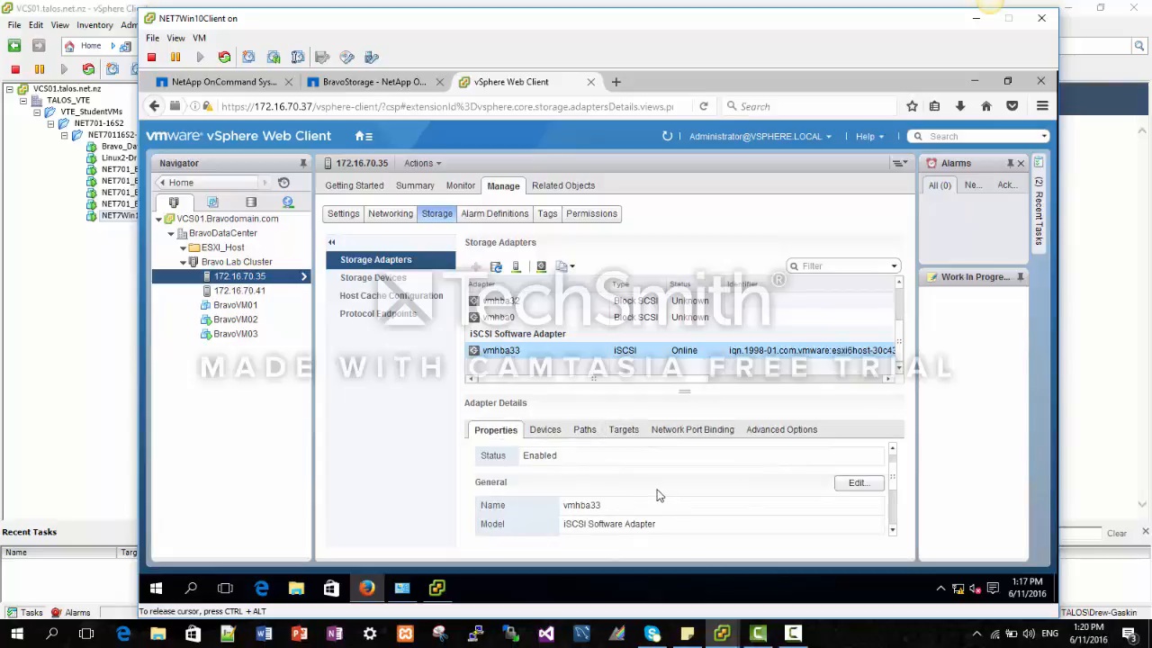
scroll(587, 540, down, 1)
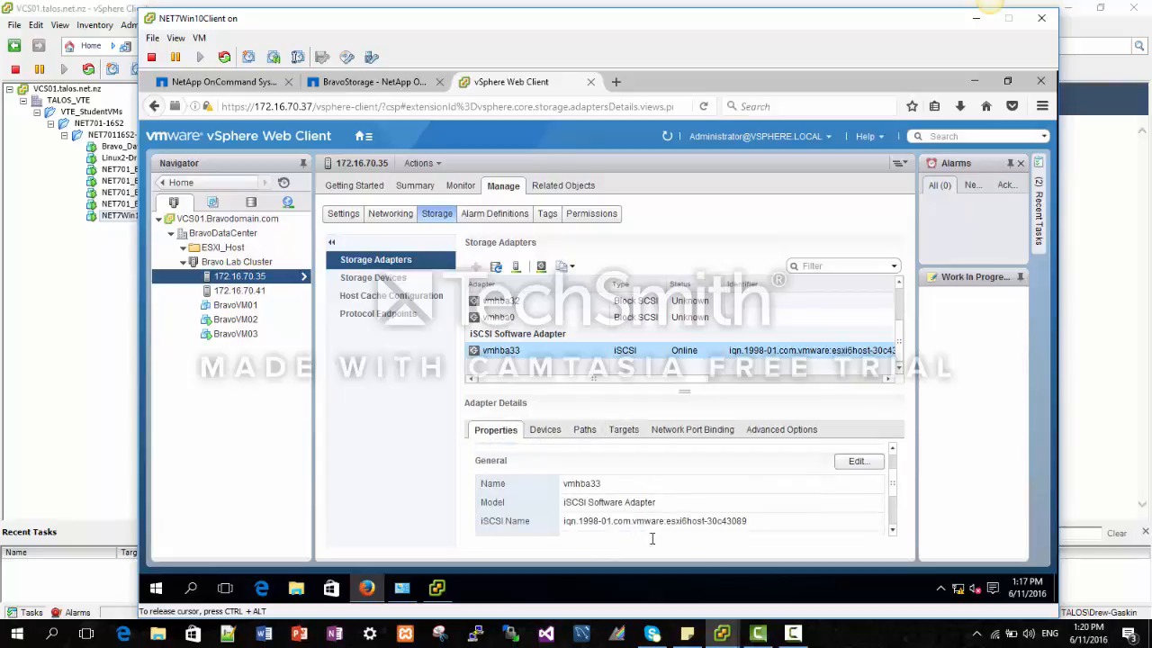
click(357, 89)
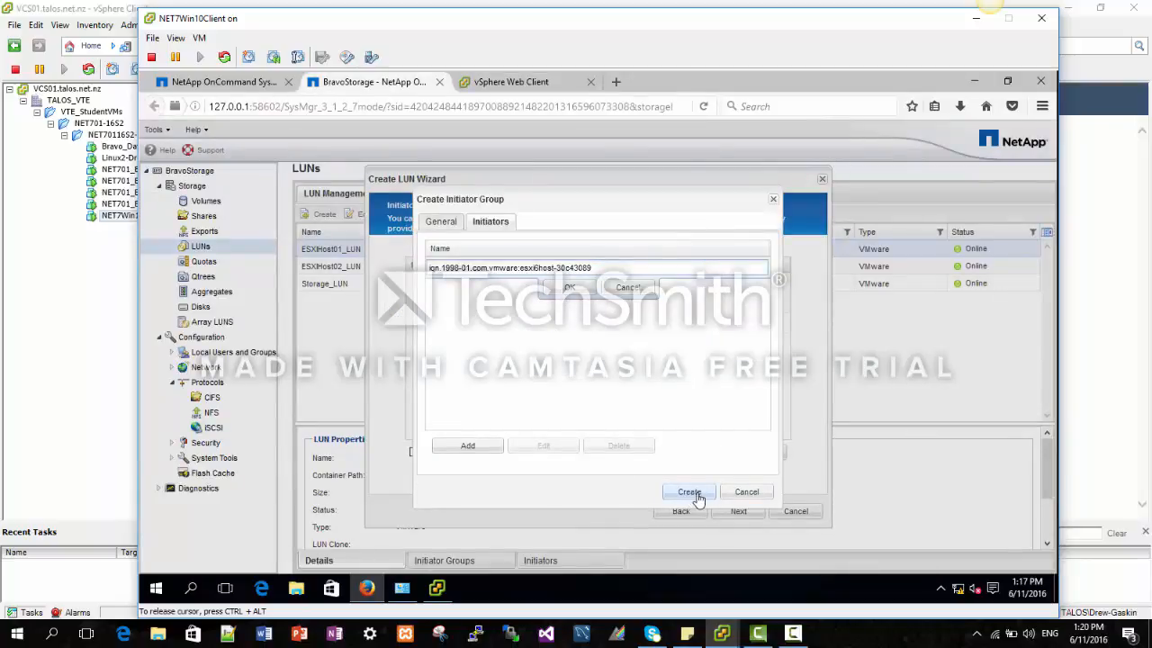
Discard the new initiator group, map testLUN to NewESXIHost01, and cancel the LUN wizard at its summary.
click(757, 495)
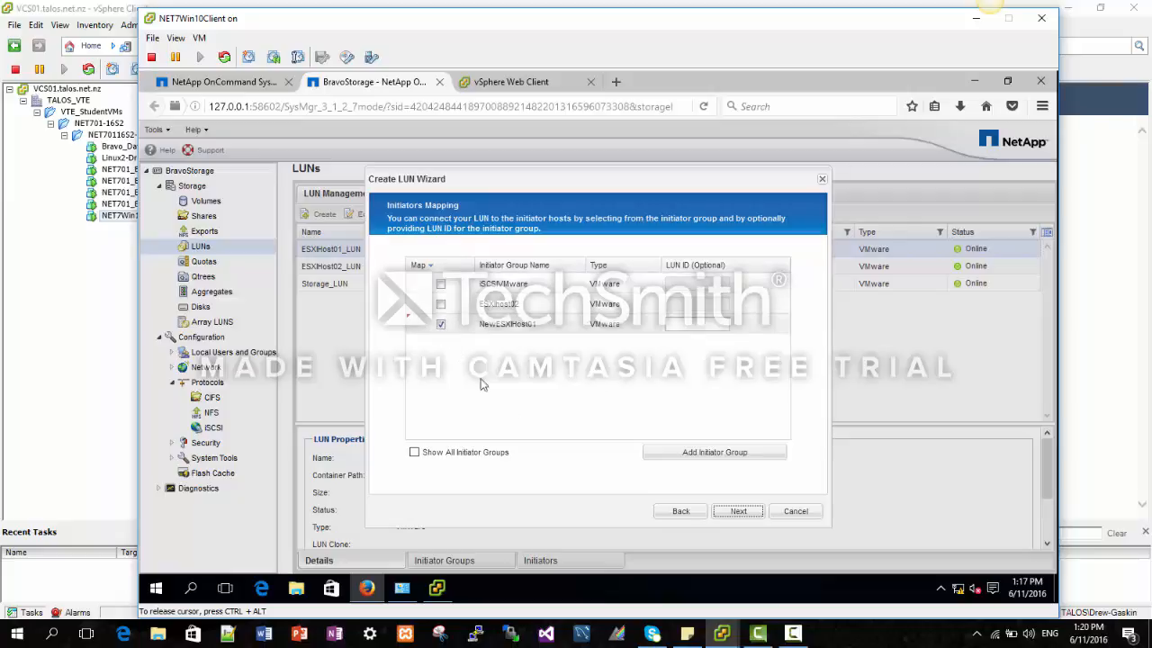
click(747, 513)
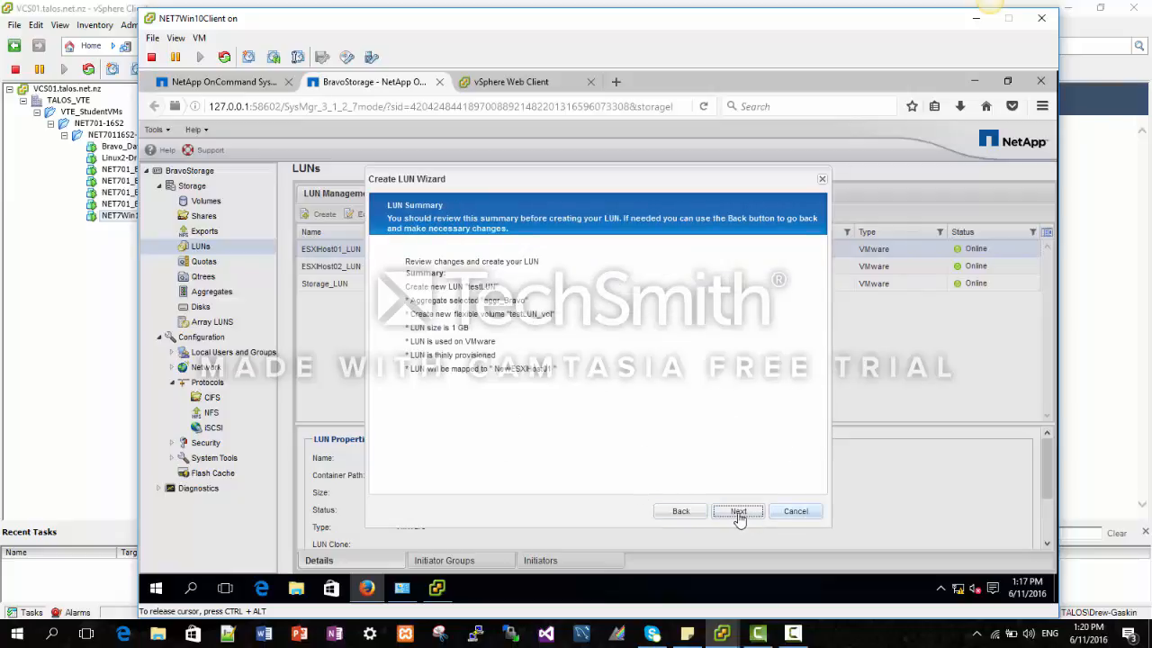
click(812, 514)
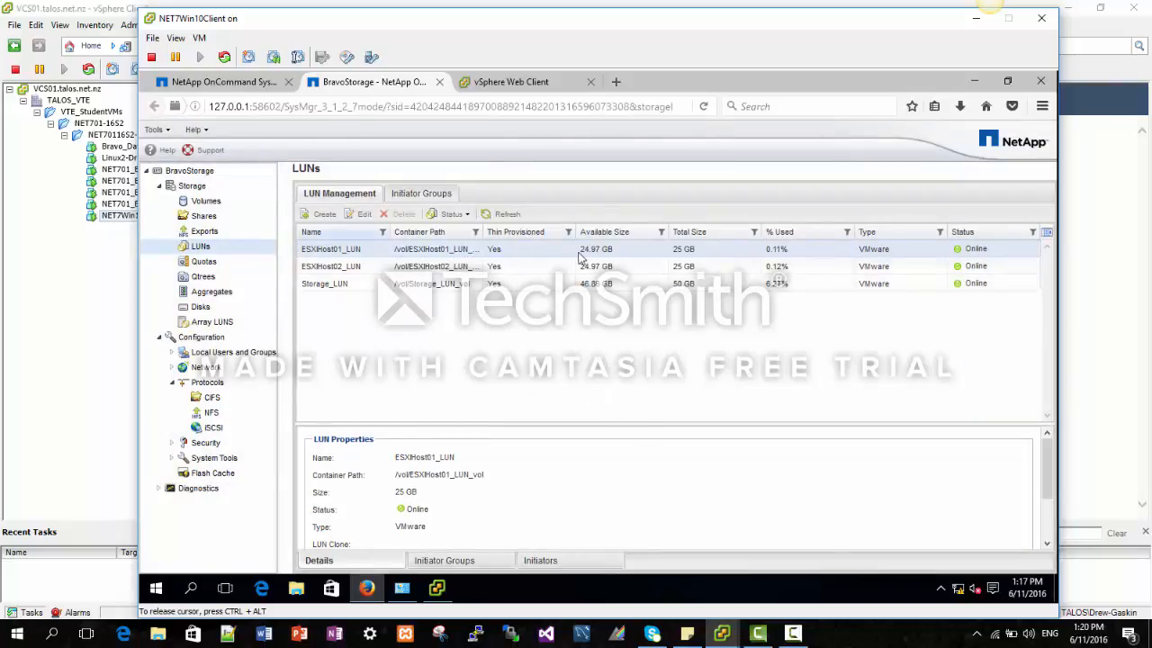
Refresh the LUN list and view the initiator groups mapped to ESXIHost01_LUN.
click(500, 214)
click(452, 560)
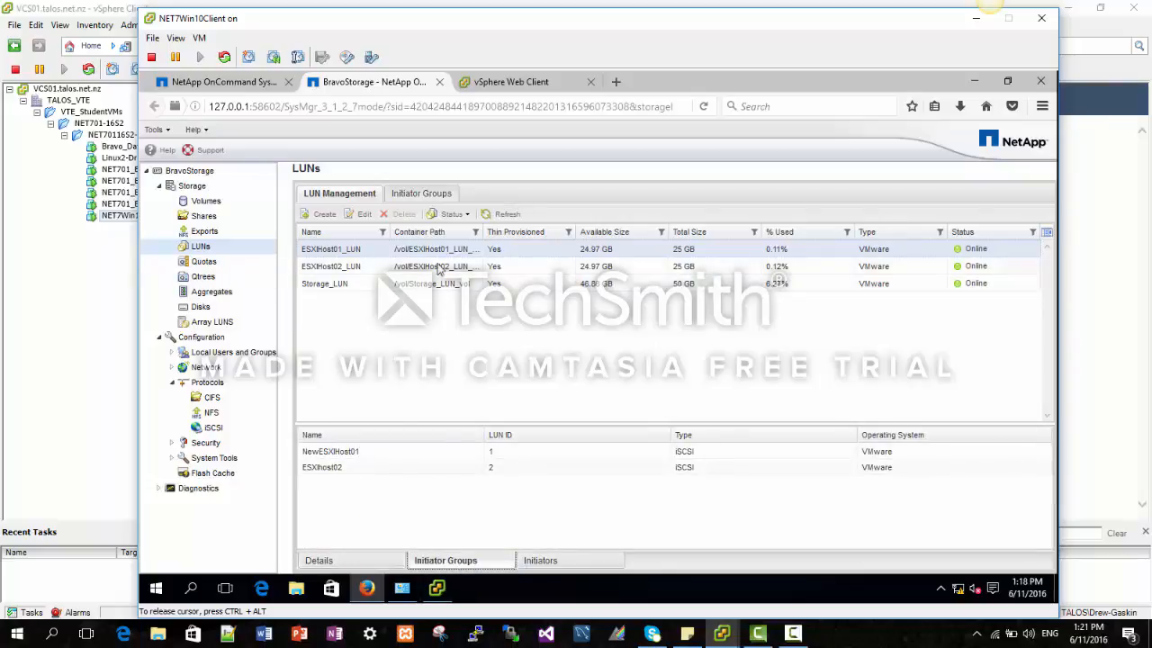
Switch to the vSphere Web Client and review the properties, paths and devices of iSCSI adapter vmhba33.
click(511, 85)
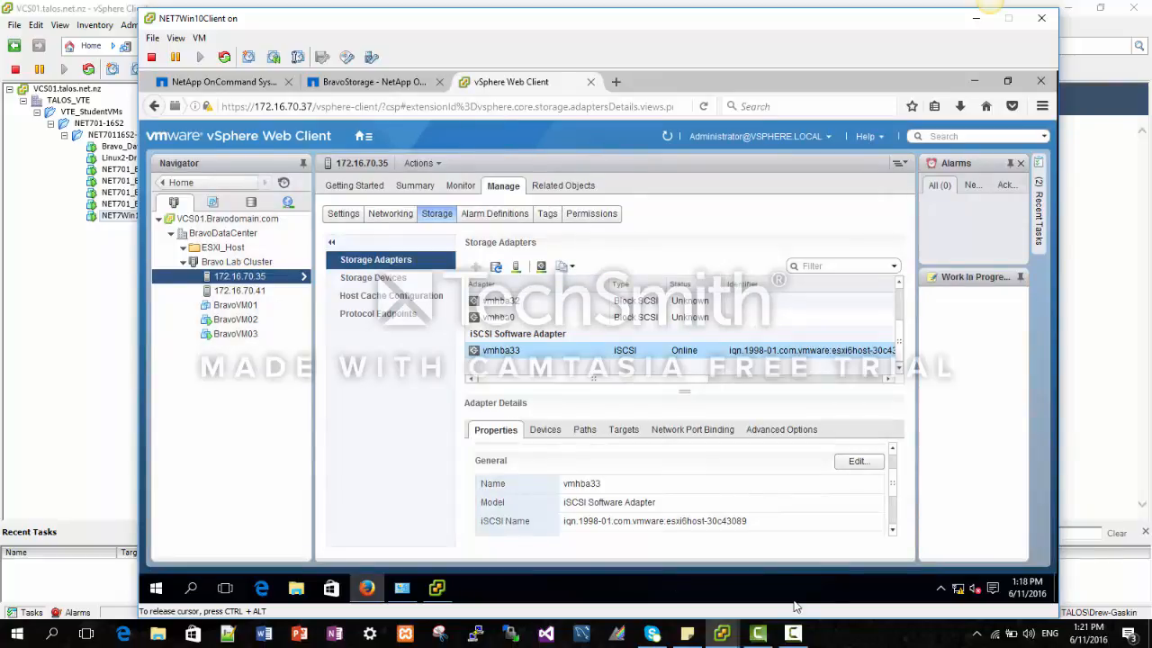
scroll(666, 531, down, 1)
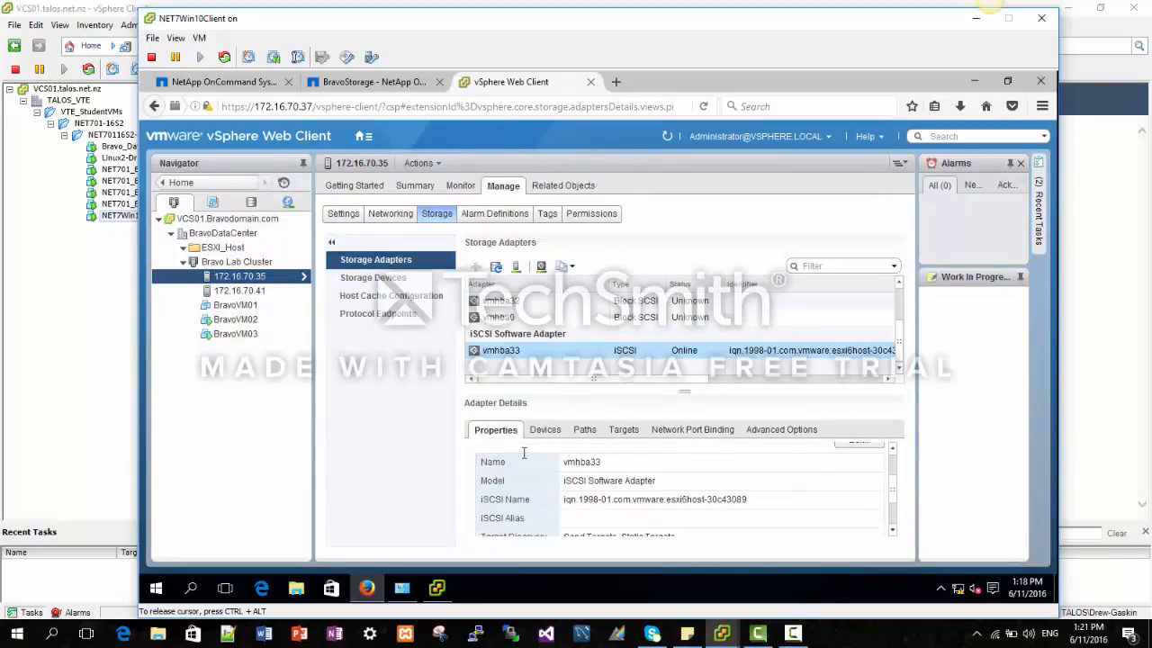
click(584, 430)
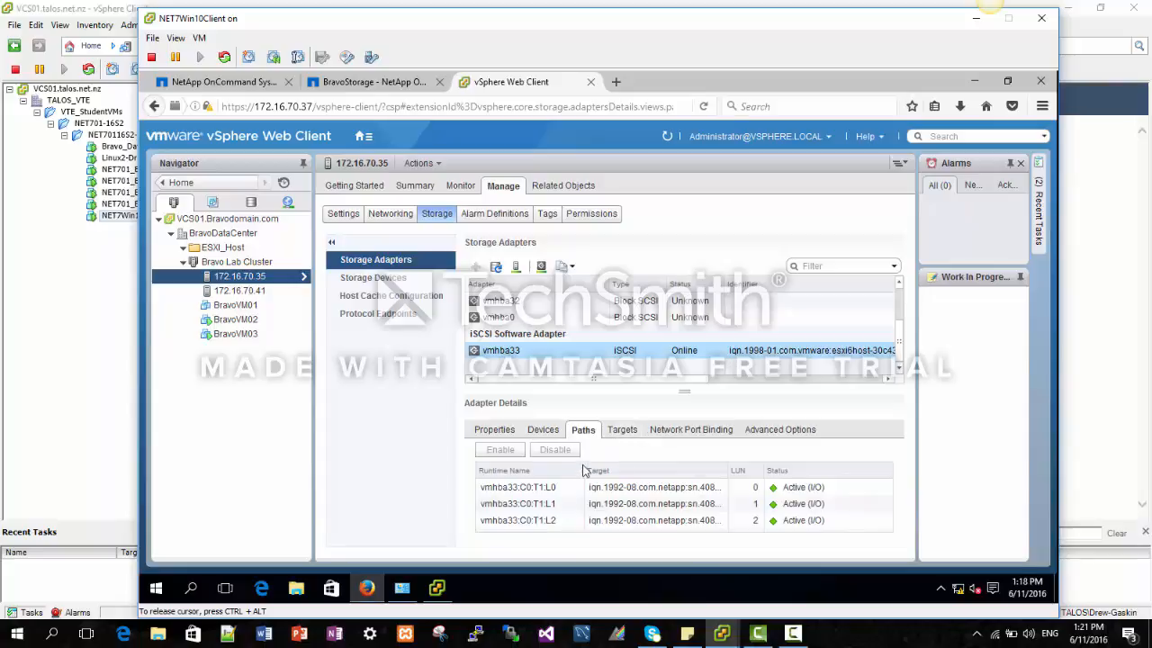
click(704, 484)
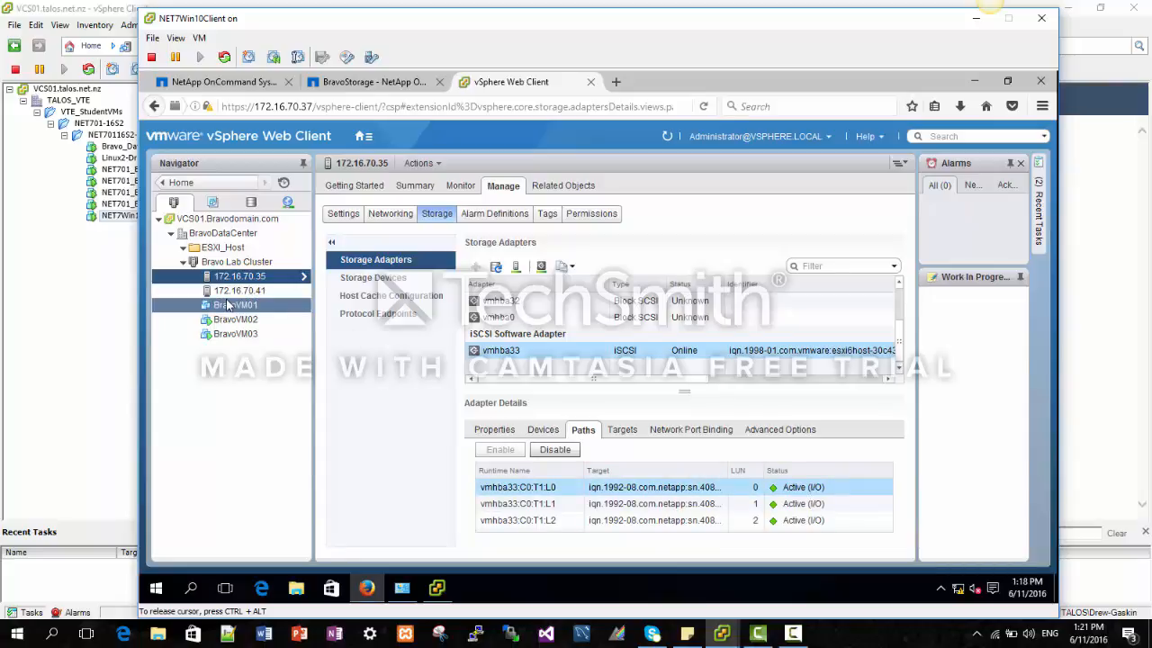
click(544, 431)
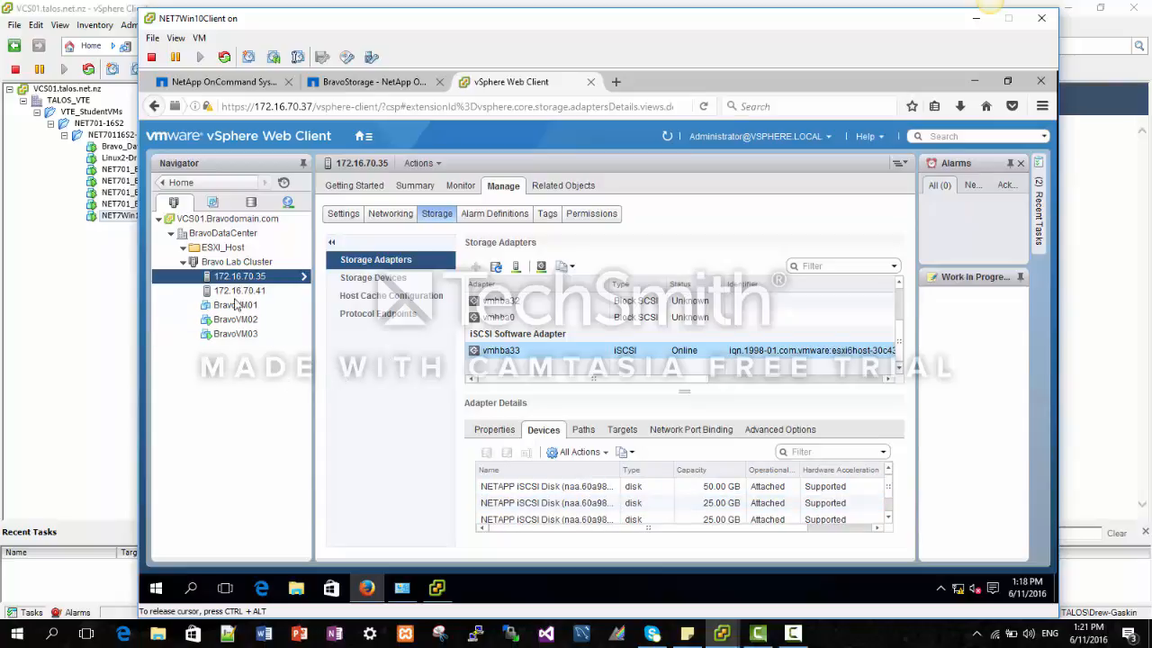
Open Host01-Datastore in the storage inventory and review its introduction, management settings, summary and available actions.
click(252, 203)
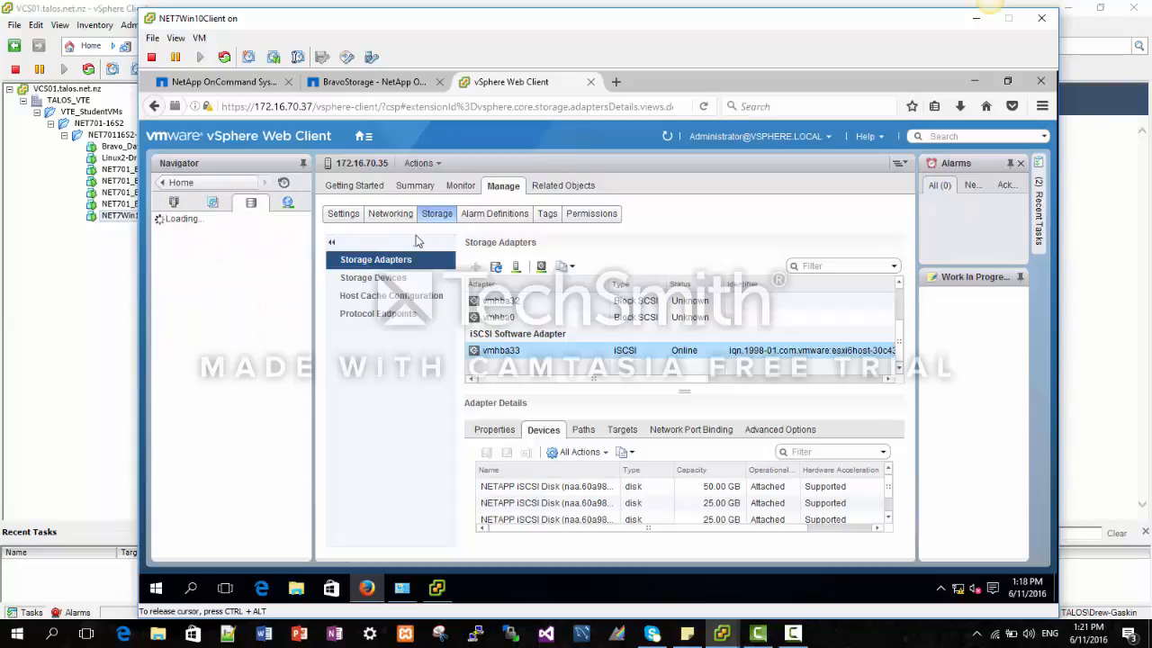
click(230, 262)
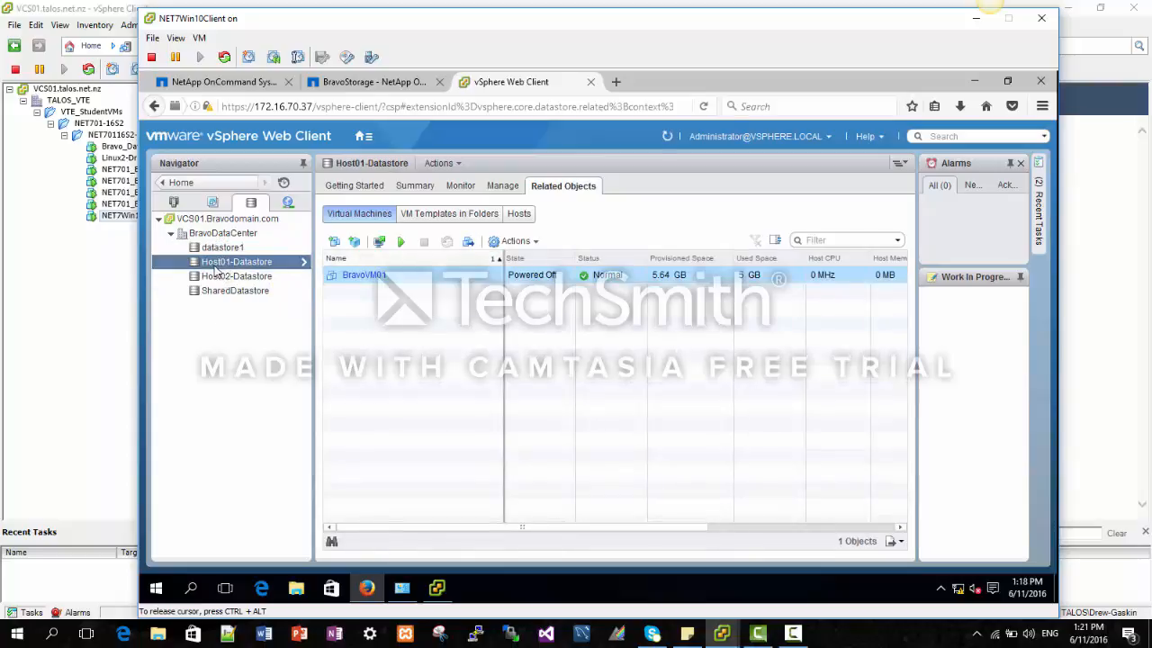
click(371, 187)
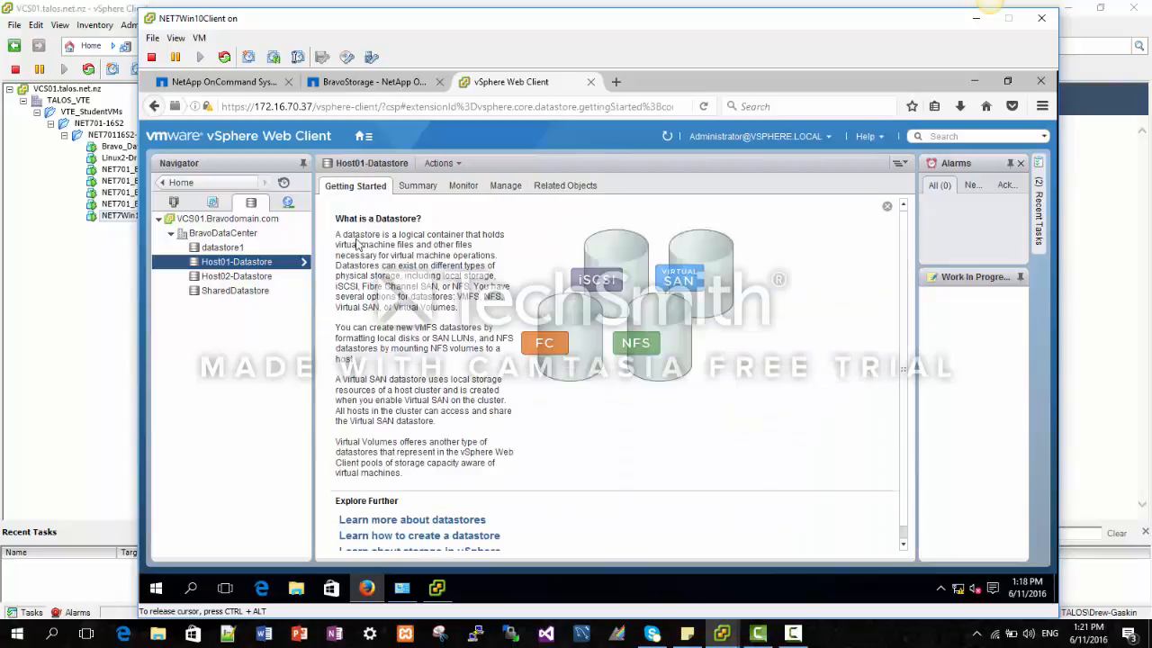
scroll(462, 391, down, 1)
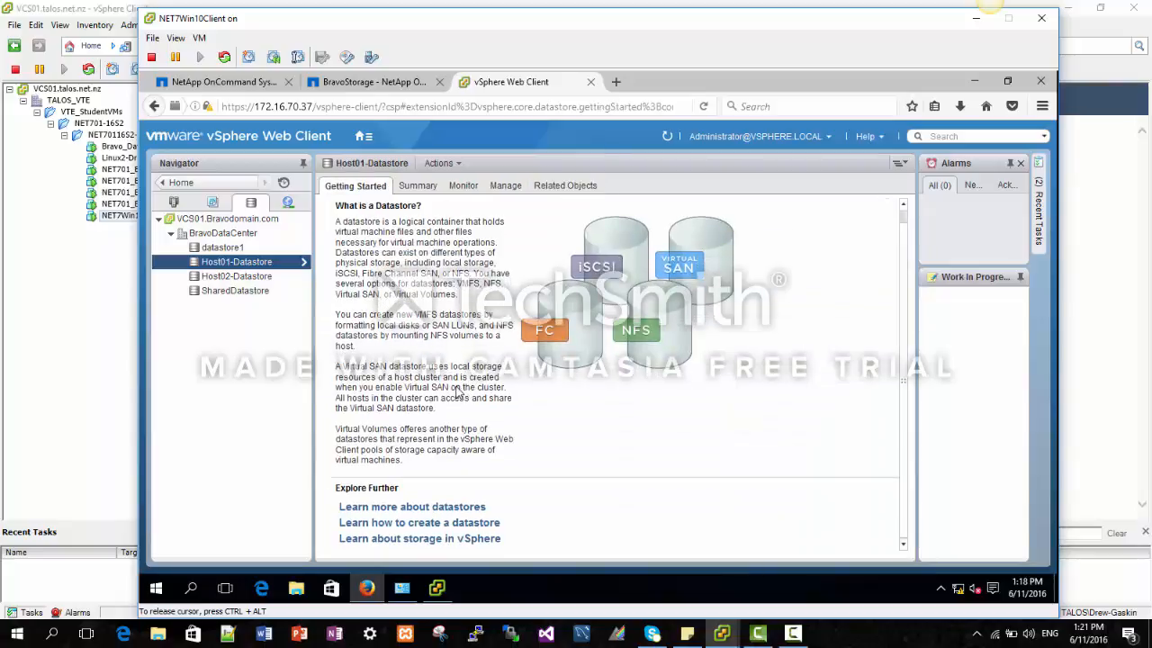
scroll(423, 267, up, 1)
click(503, 185)
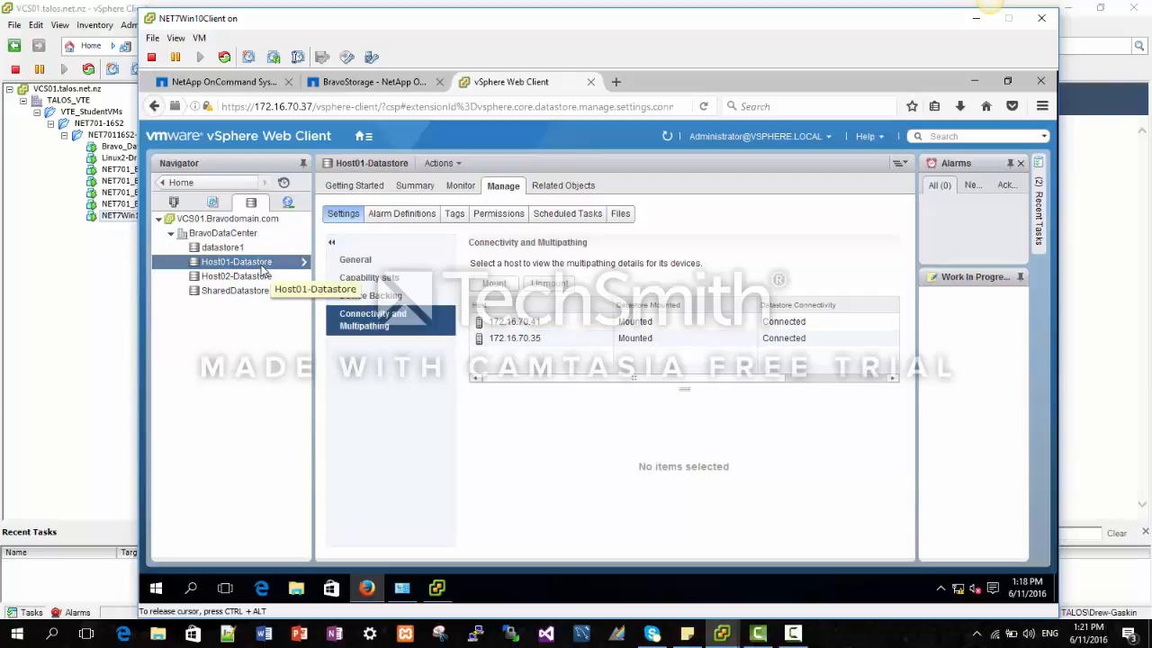
click(413, 184)
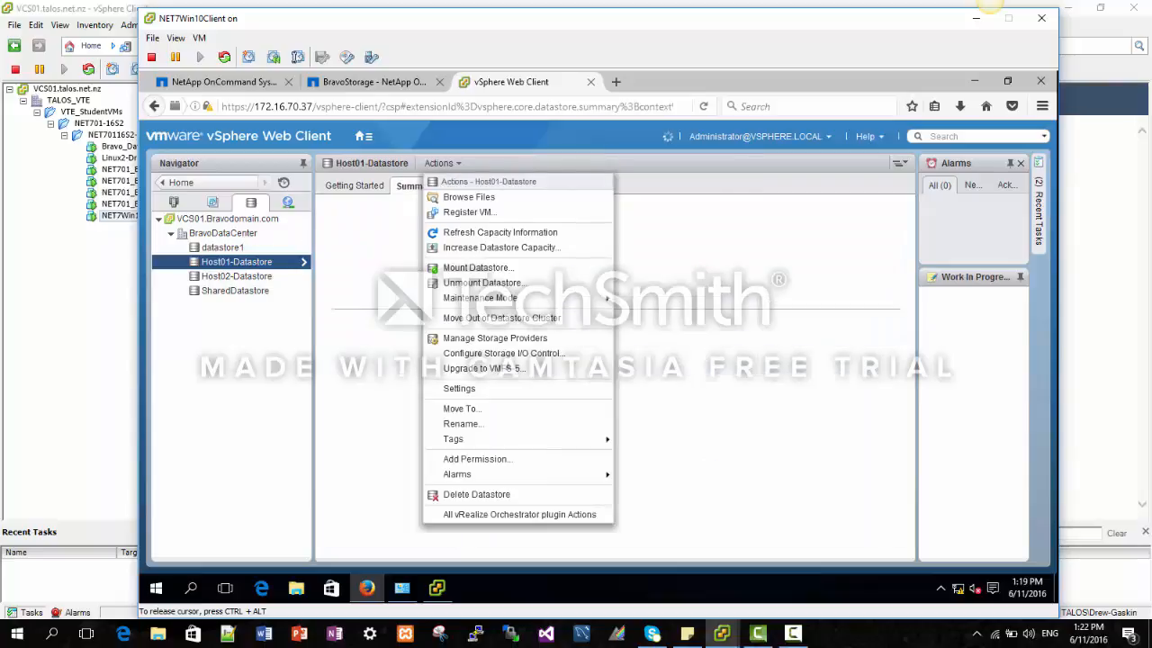
Start adding a datastore to BravoDataCenter, keeping that location and the VMFS type.
click(223, 234)
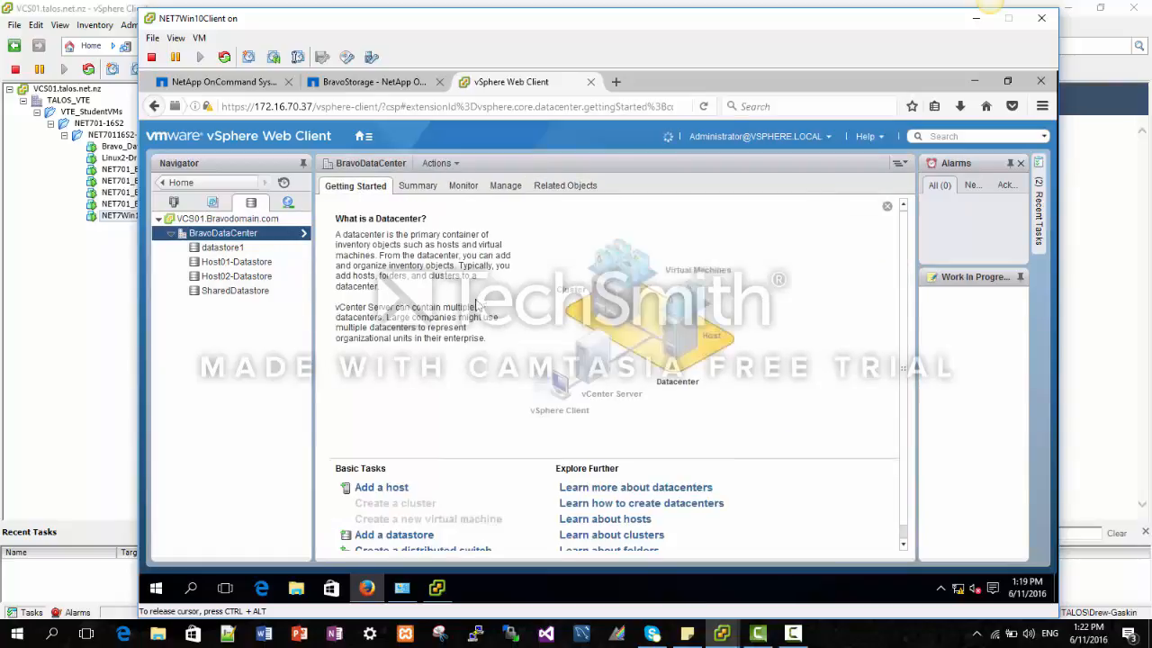
scroll(419, 514, down, 1)
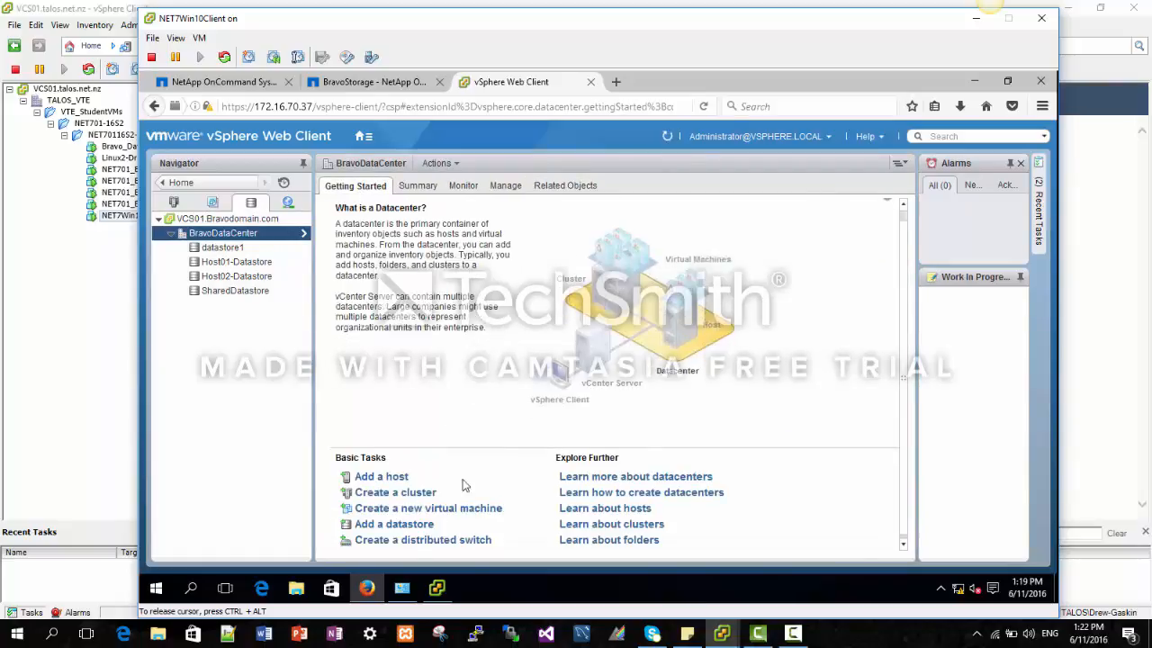
click(401, 525)
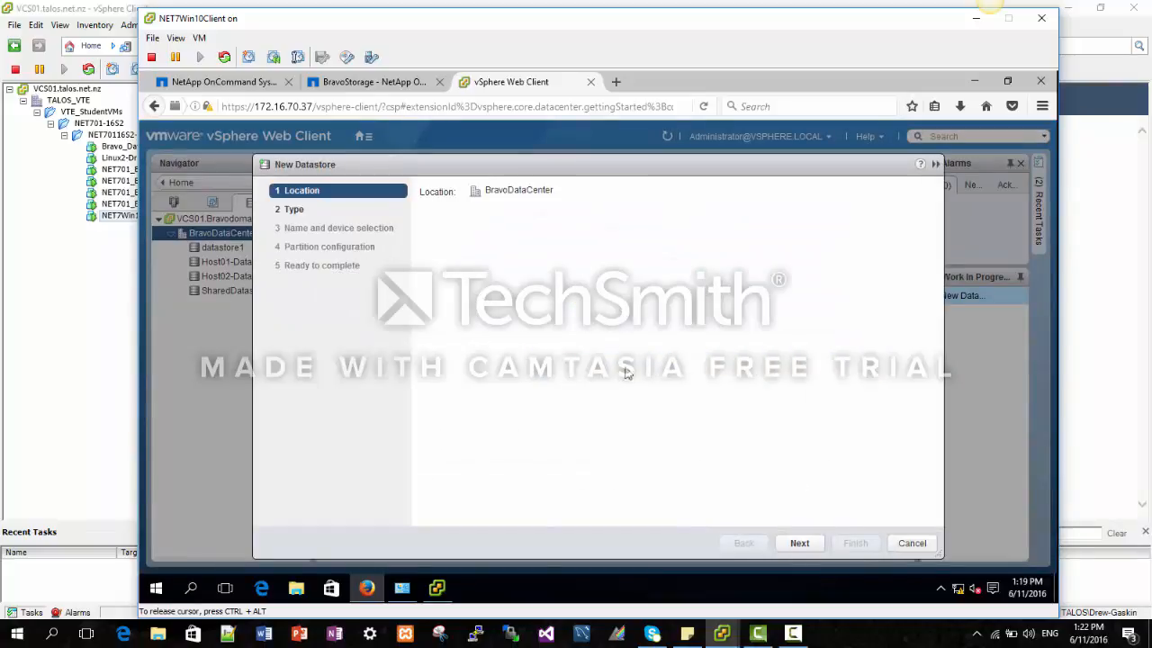
click(798, 546)
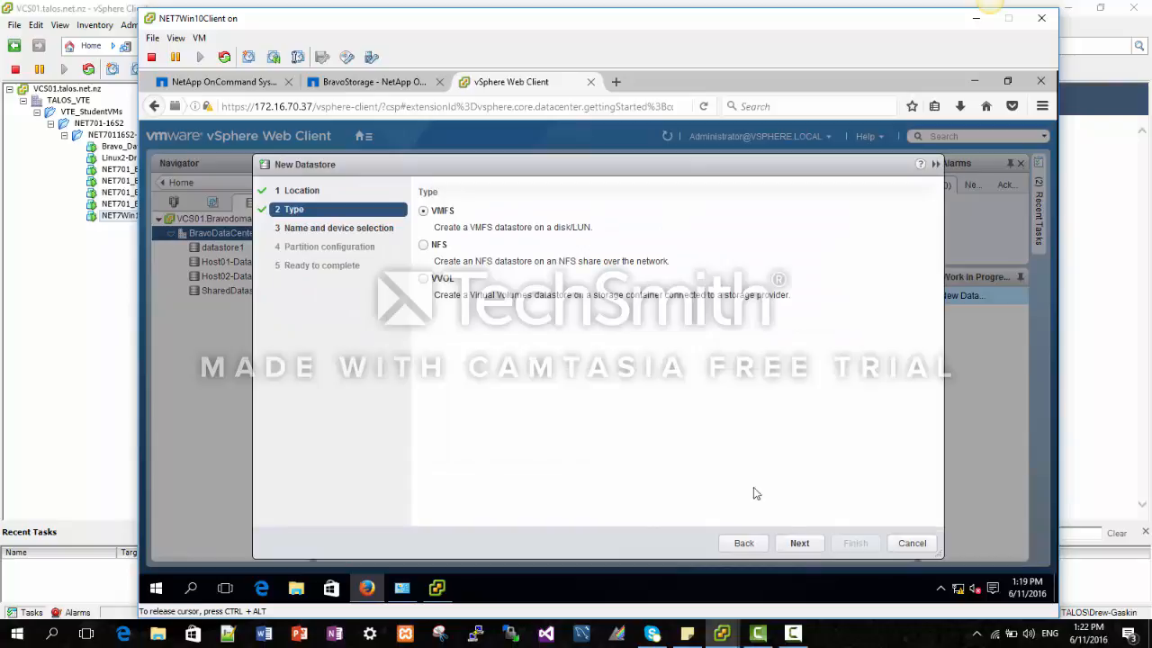
click(801, 543)
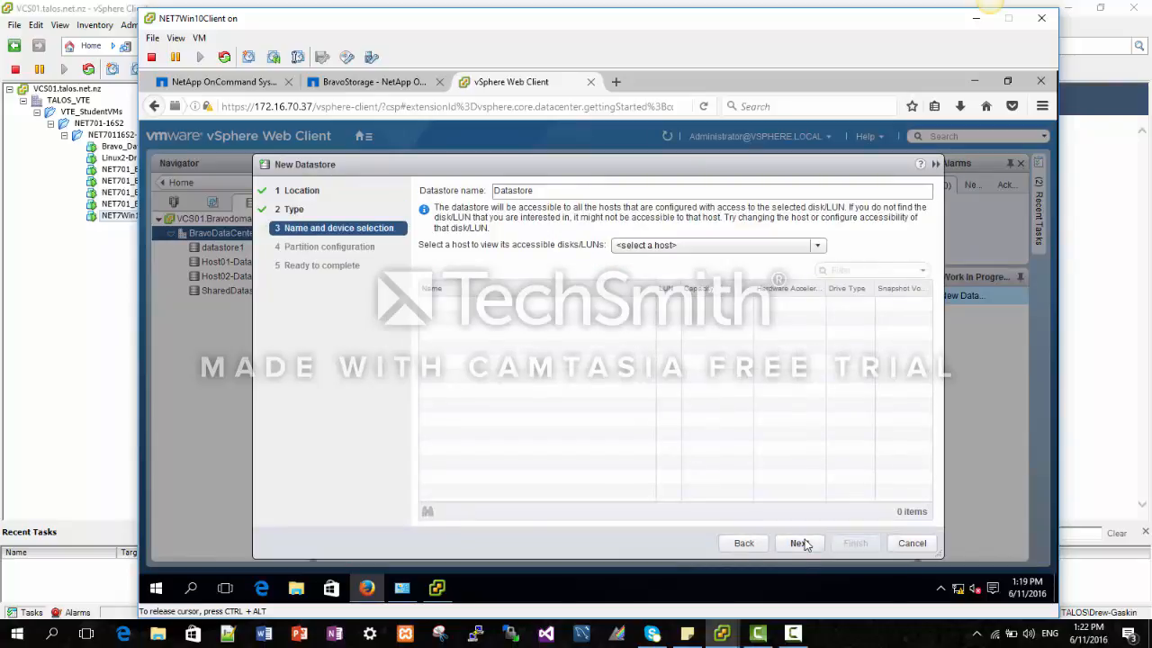
Choose host 172.16.70.35 and its local VMware disk for the new datastore, and cancel the datastore creation.
click(684, 248)
click(657, 294)
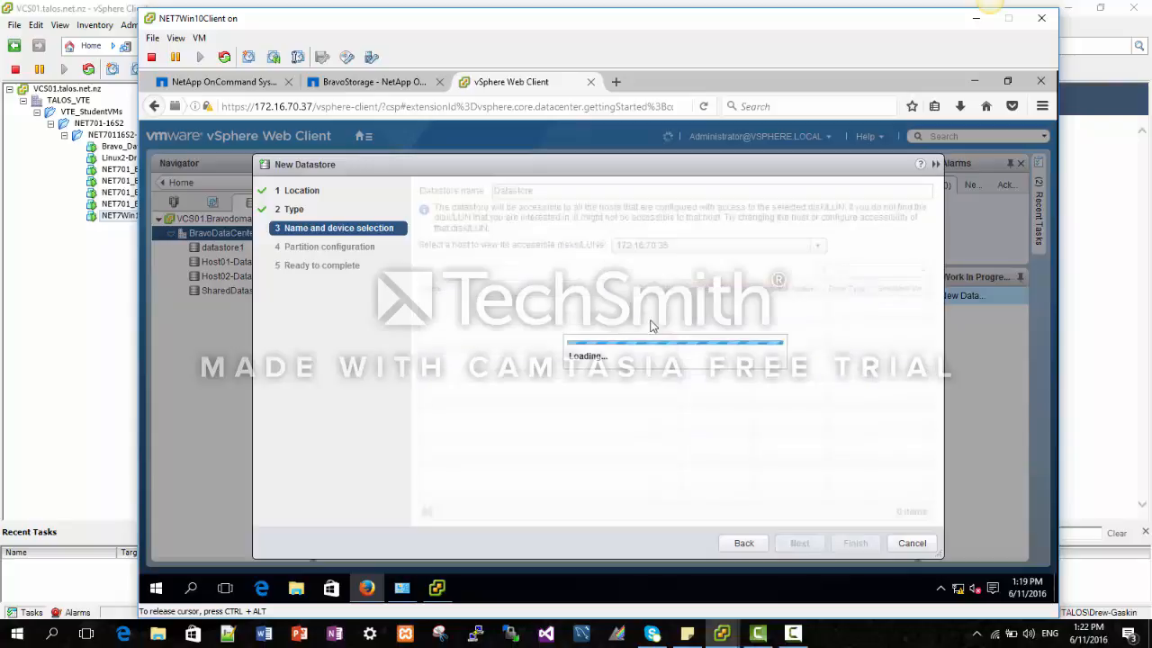
click(501, 309)
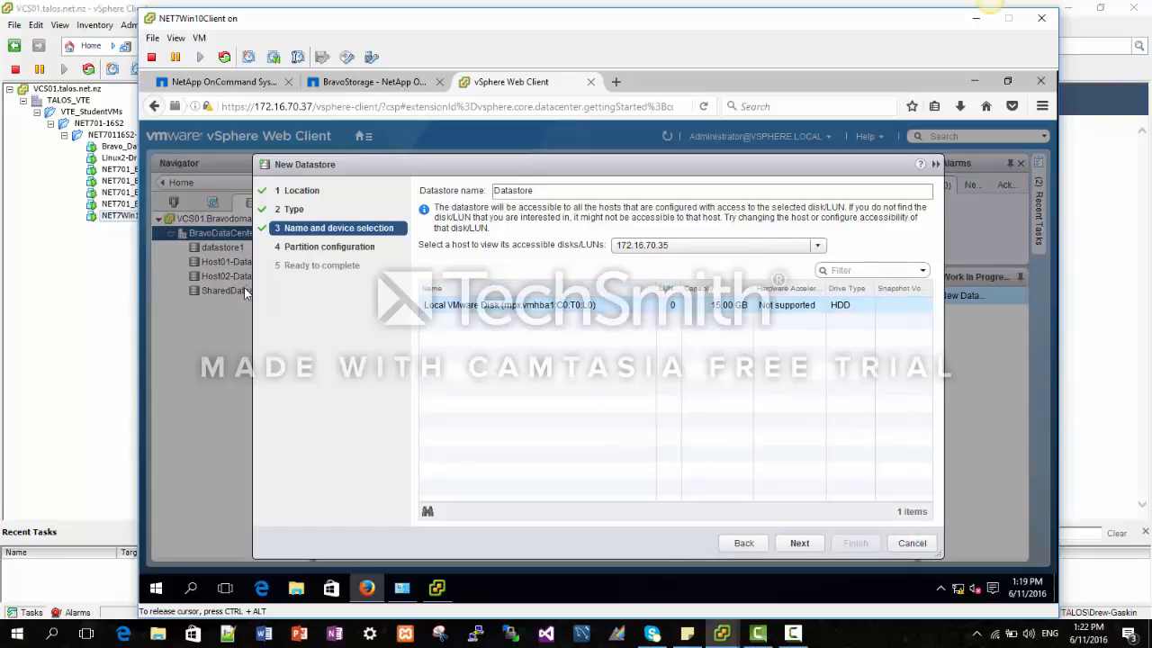
click(911, 543)
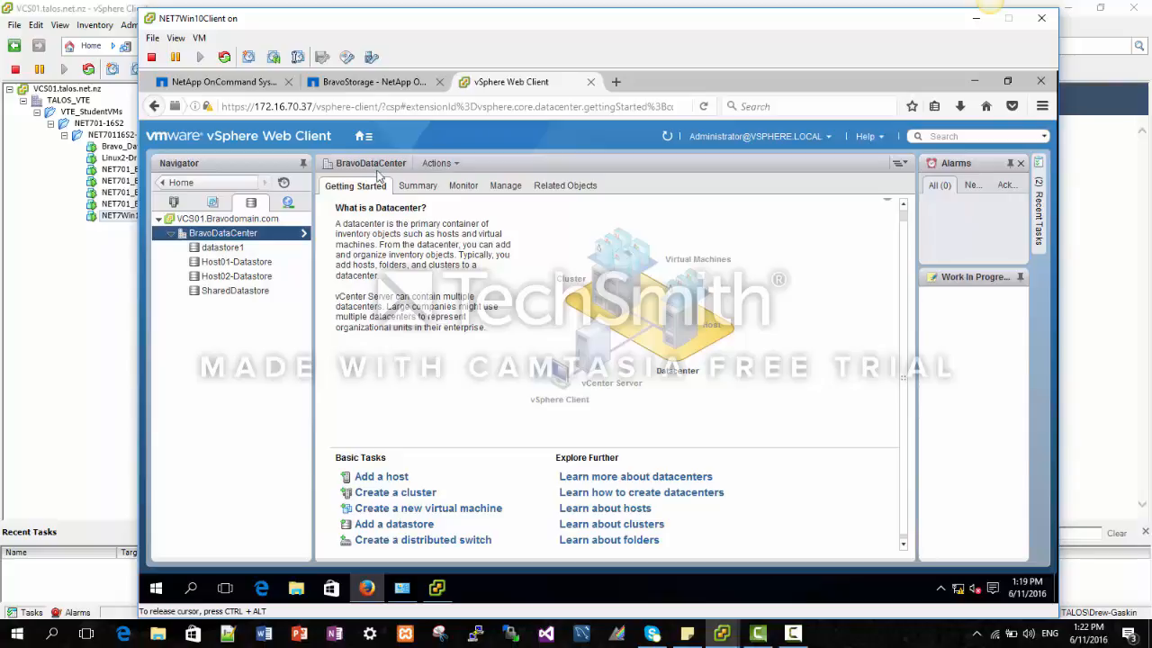
Switch back to the LUNs page of BravoStorage.
click(380, 82)
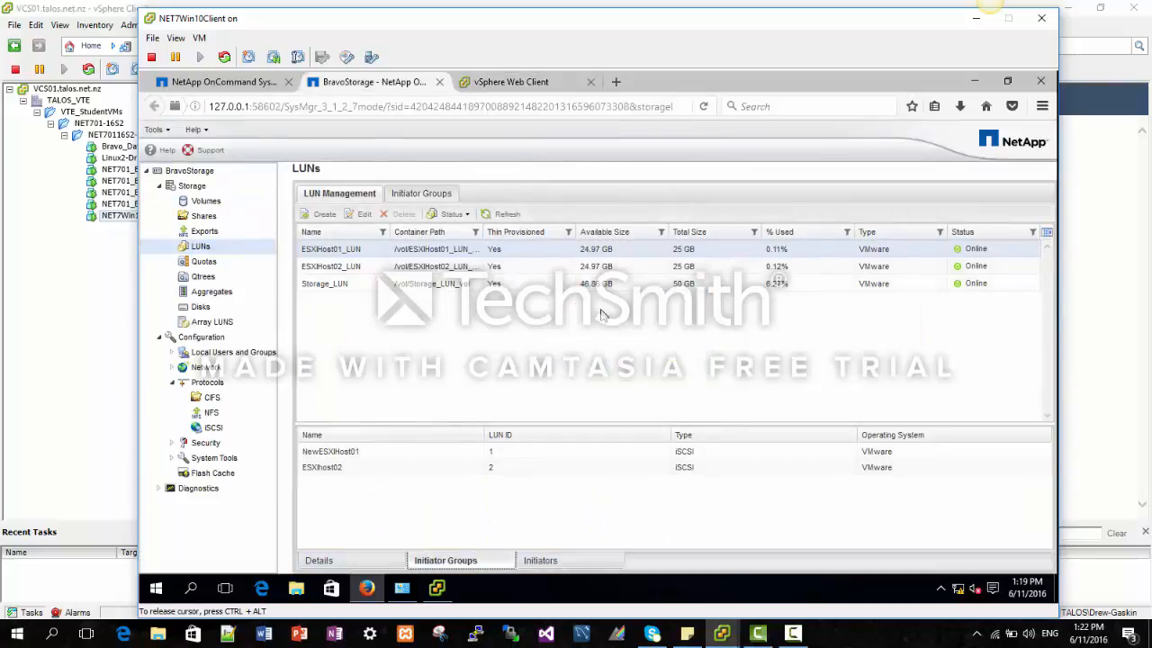
key(alt)
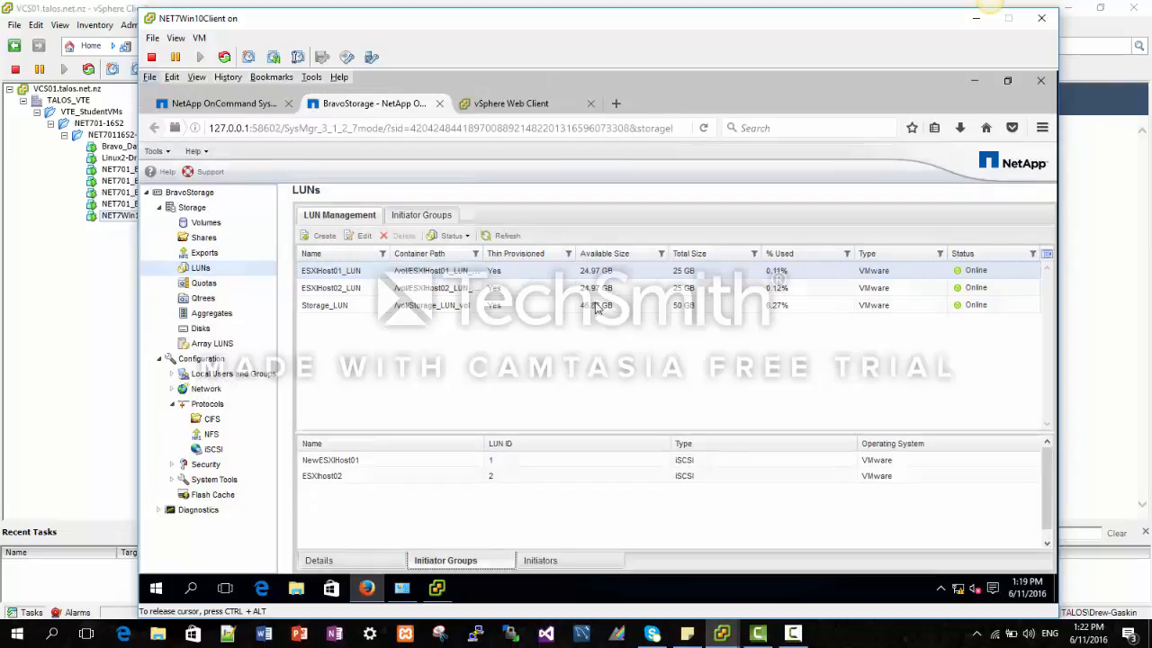